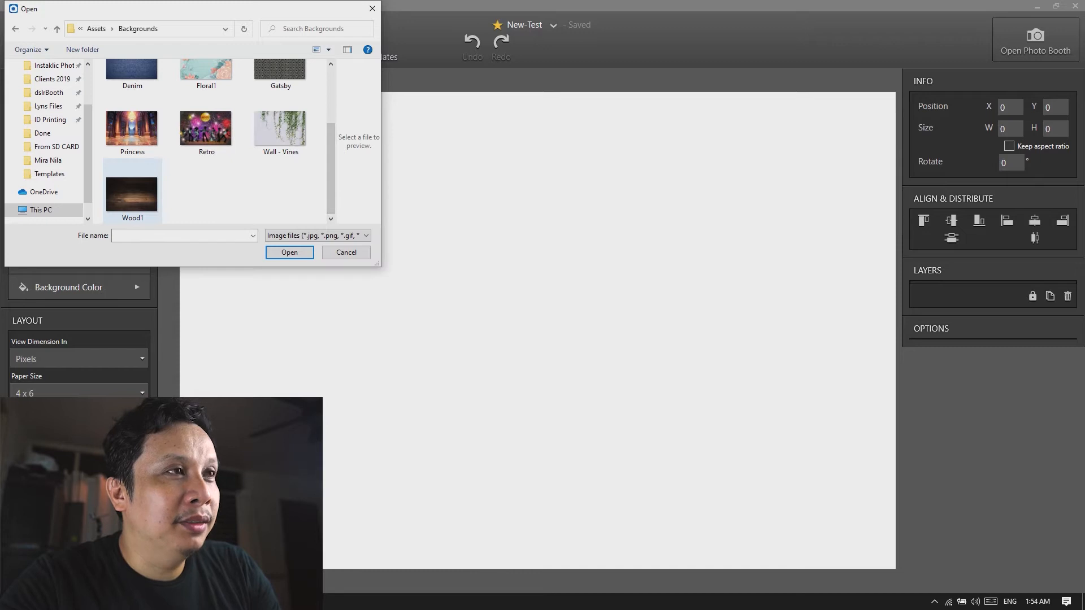
# - Insert the Wood1 background image and the 4R layout1-4box frame overlay from the Boxes folder
pyautogui.click(289, 252)
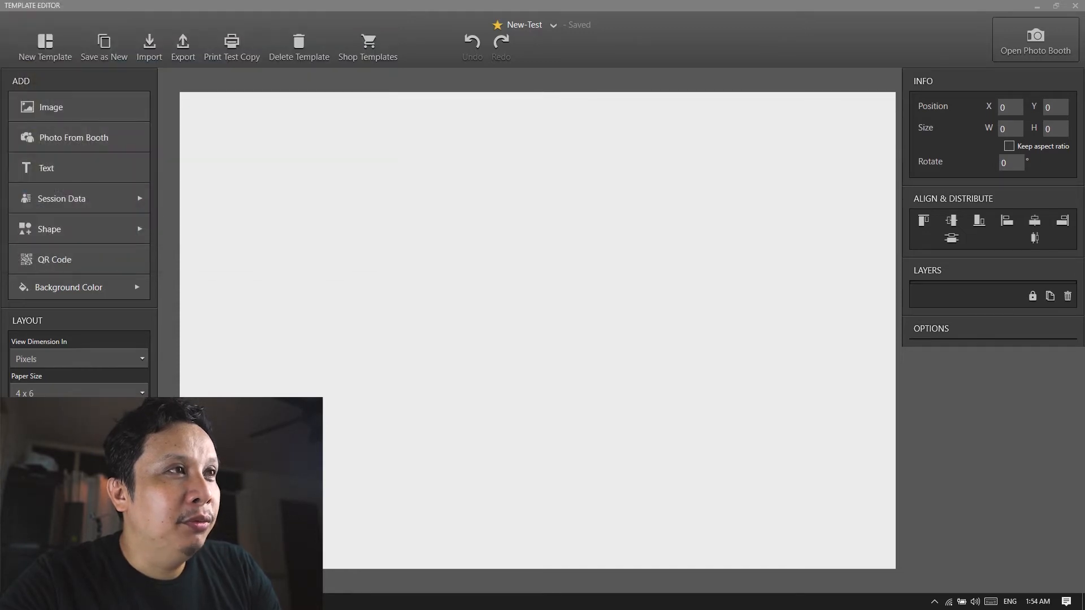
pyautogui.click(79, 107)
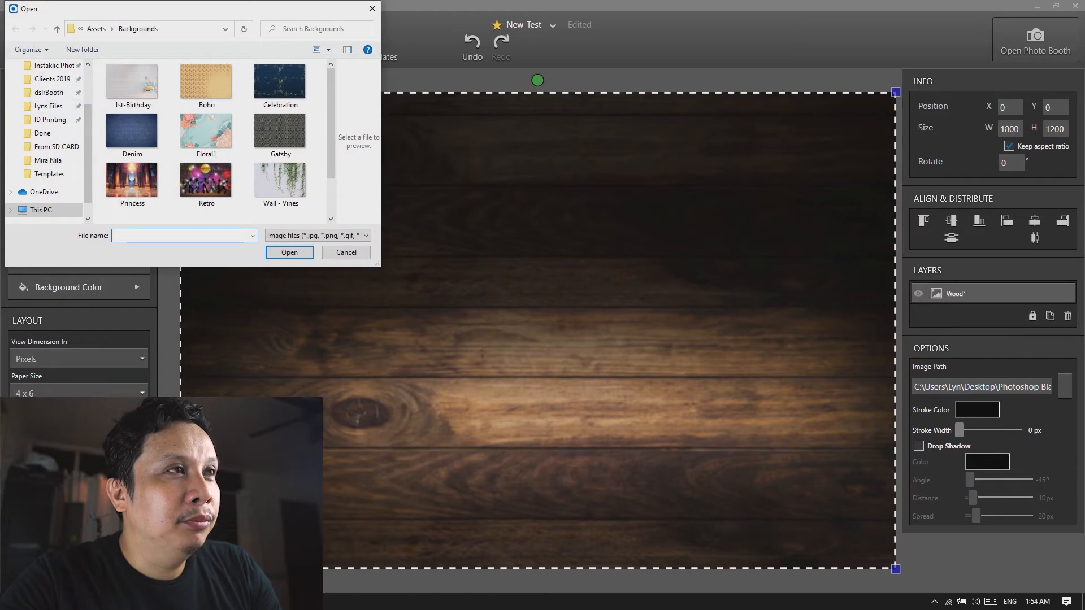
pyautogui.click(96, 28)
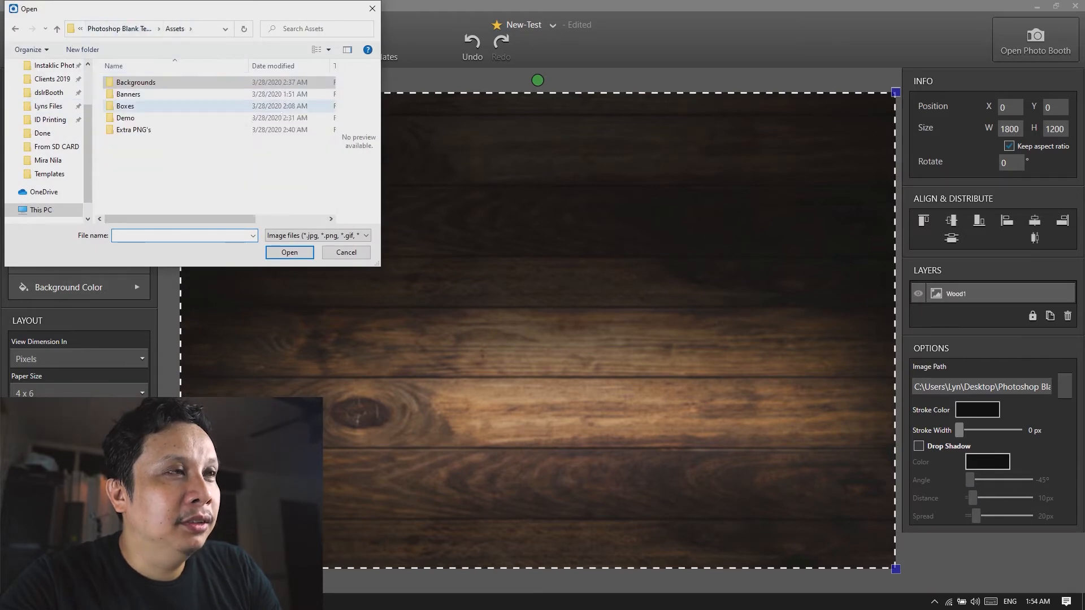
pyautogui.doubleClick(209, 106)
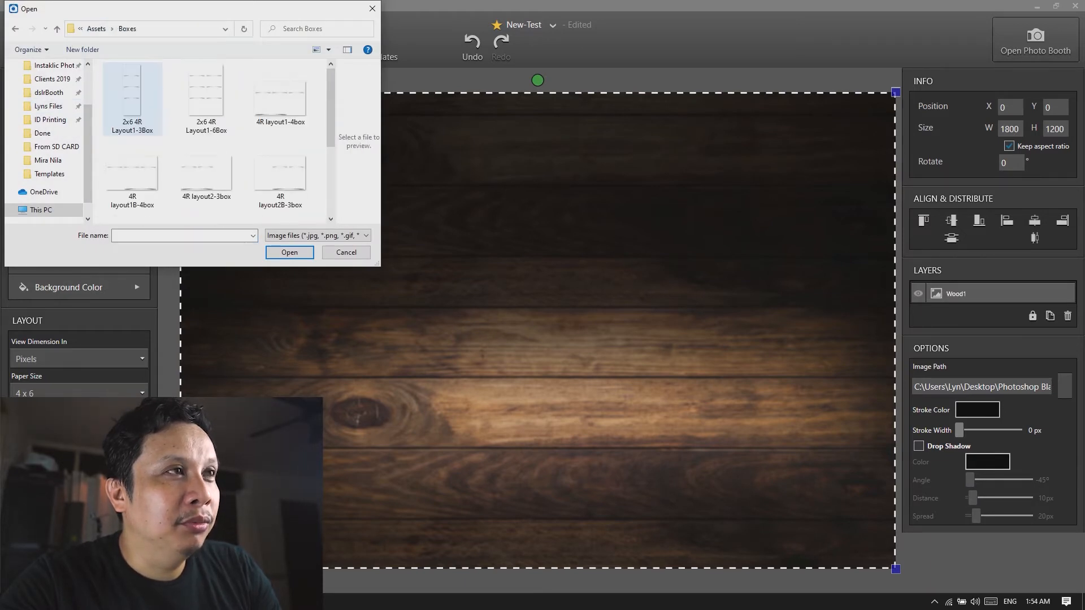
pyautogui.scroll(-1, 214, 90)
pyautogui.scroll(-1, 215, 90)
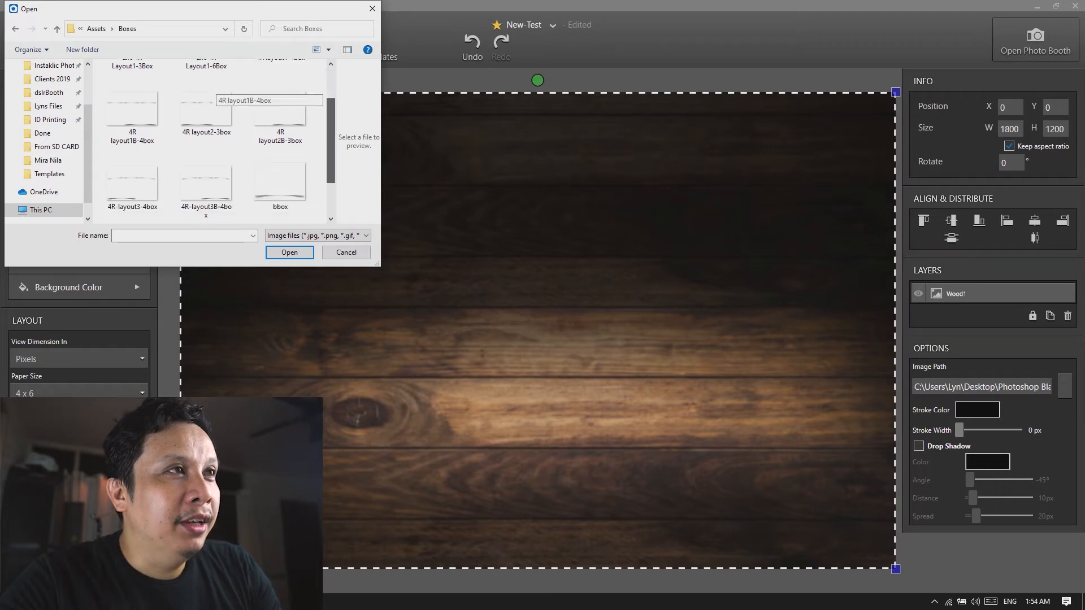
pyautogui.scroll(1, 215, 90)
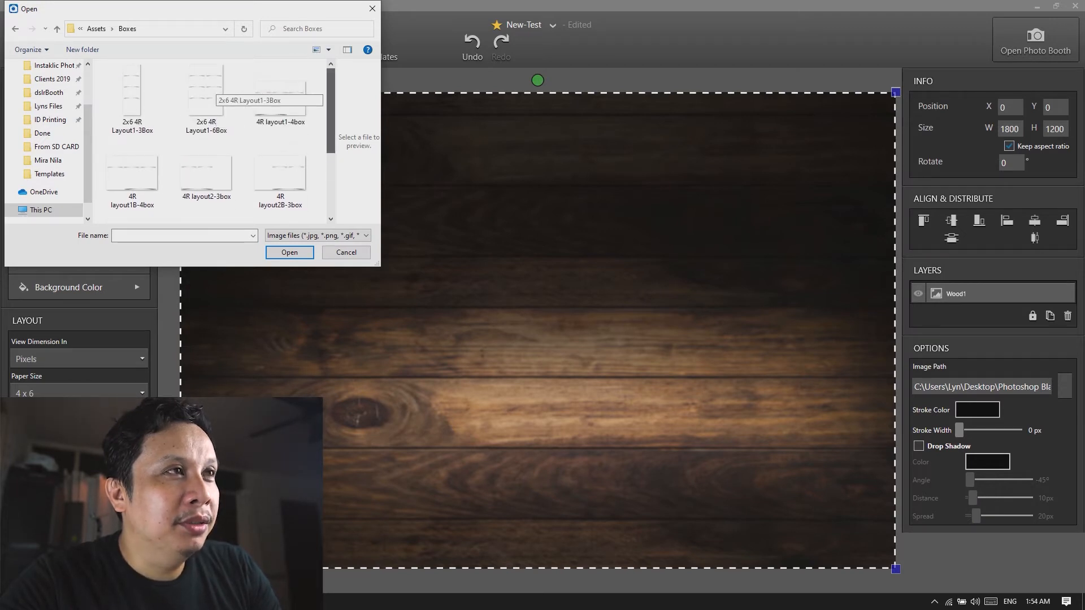
pyautogui.click(280, 98)
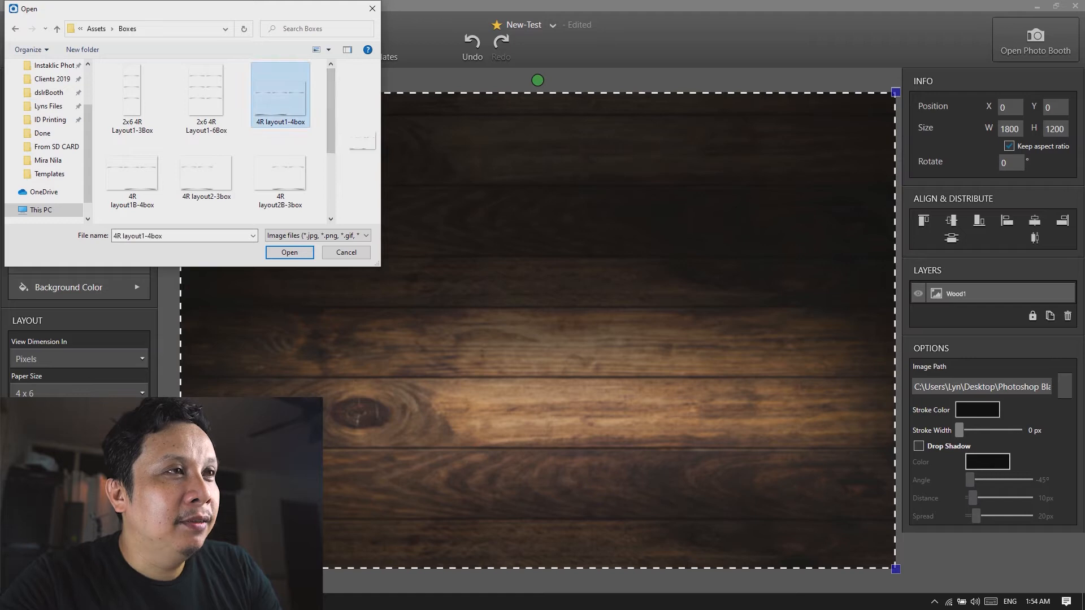
pyautogui.click(289, 252)
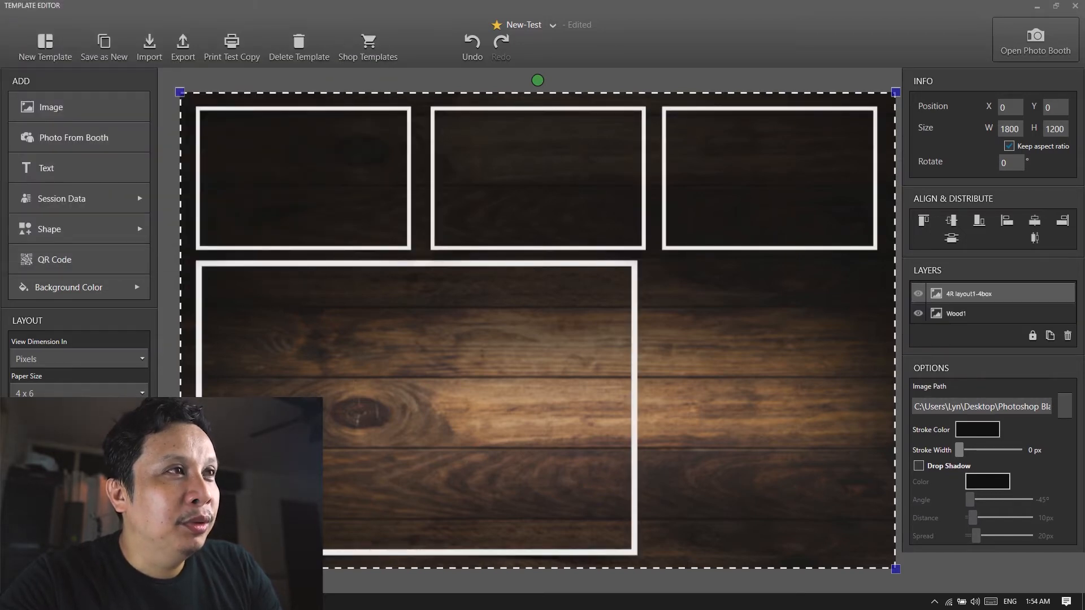
# - Insert the Boho1 image from the Banners folder into the template
pyautogui.click(79, 106)
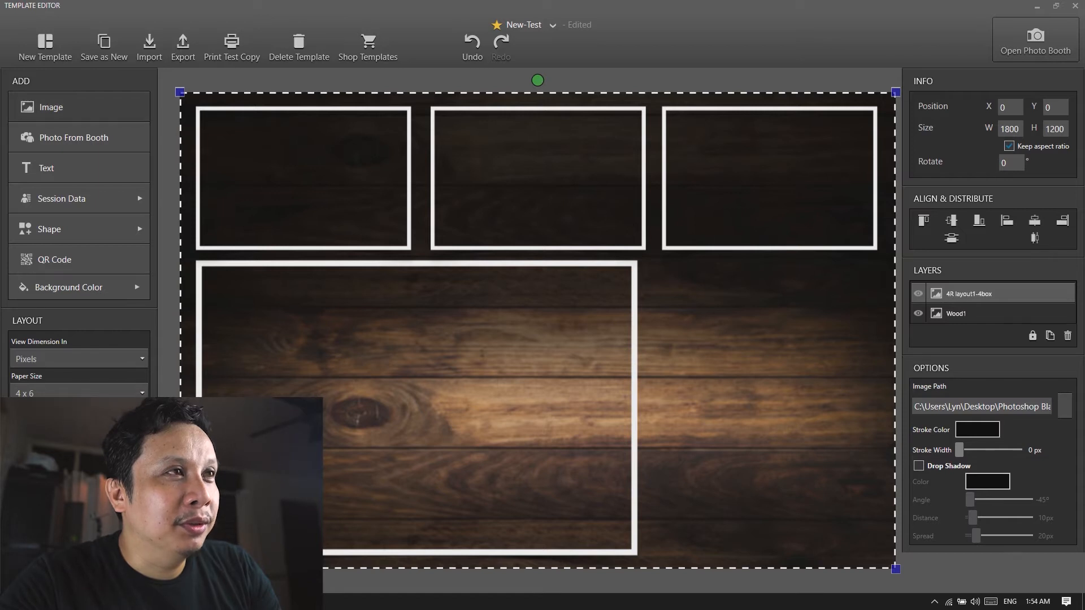
pyautogui.moveTo(331, 98)
pyautogui.mouseDown()
pyautogui.moveTo(331, 161)
pyautogui.moveTo(331, 98)
pyautogui.mouseUp()
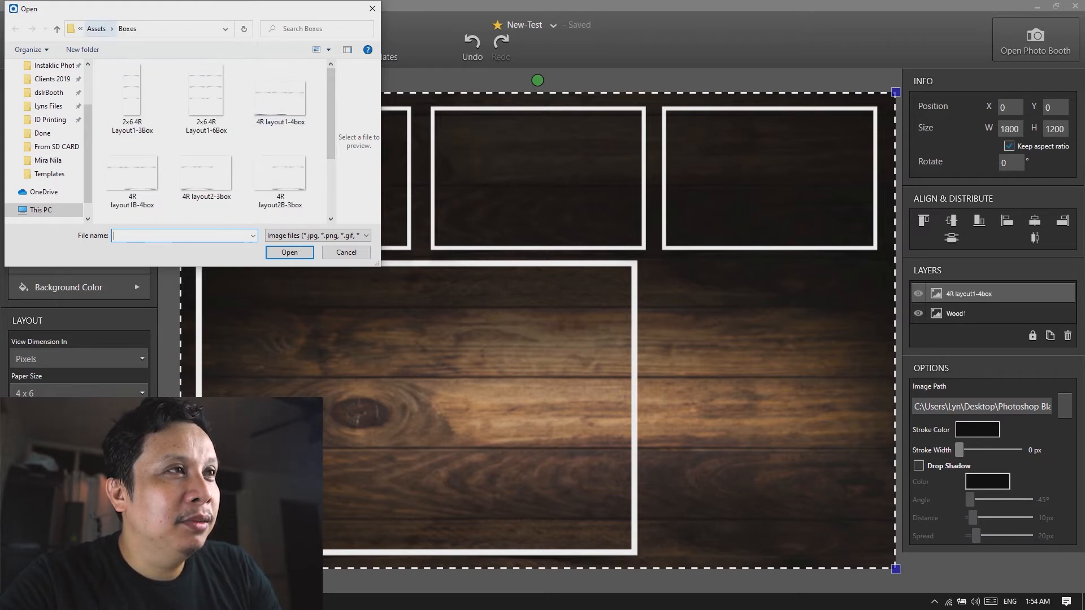
pyautogui.click(96, 28)
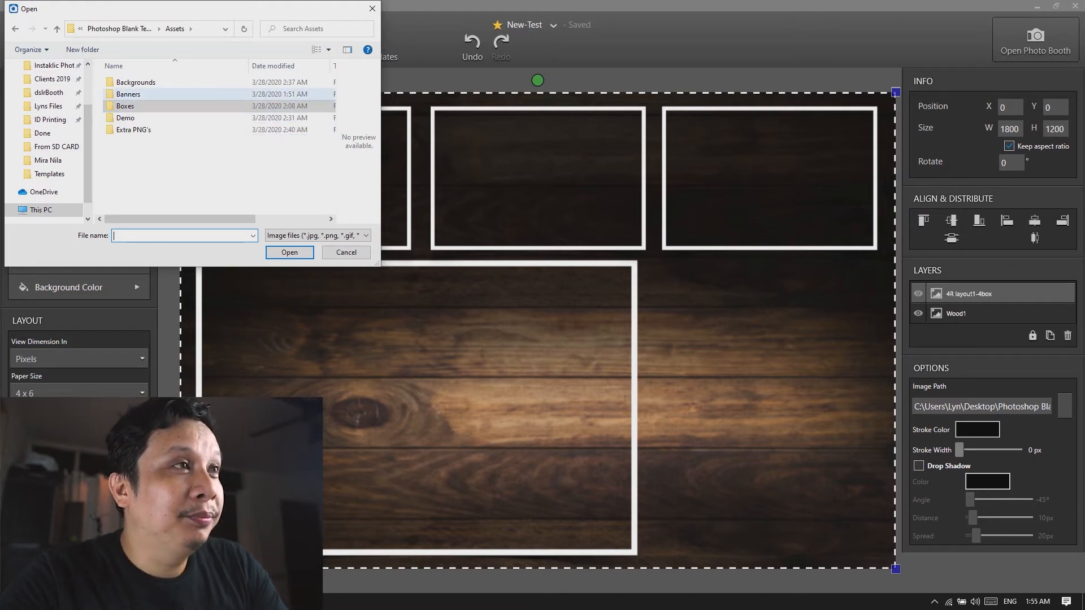
pyautogui.doubleClick(129, 94)
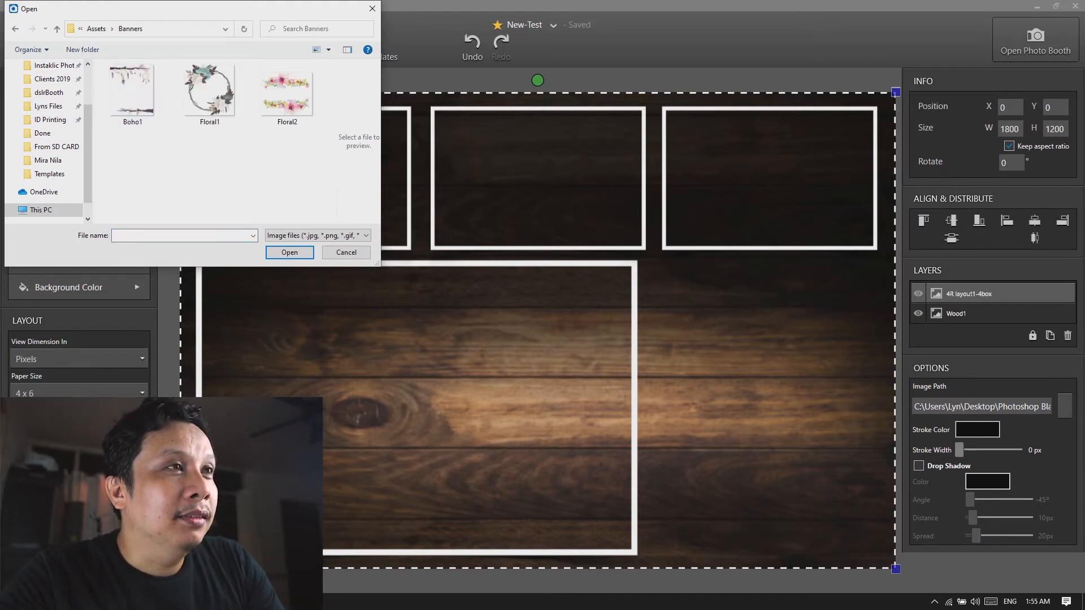
pyautogui.click(132, 94)
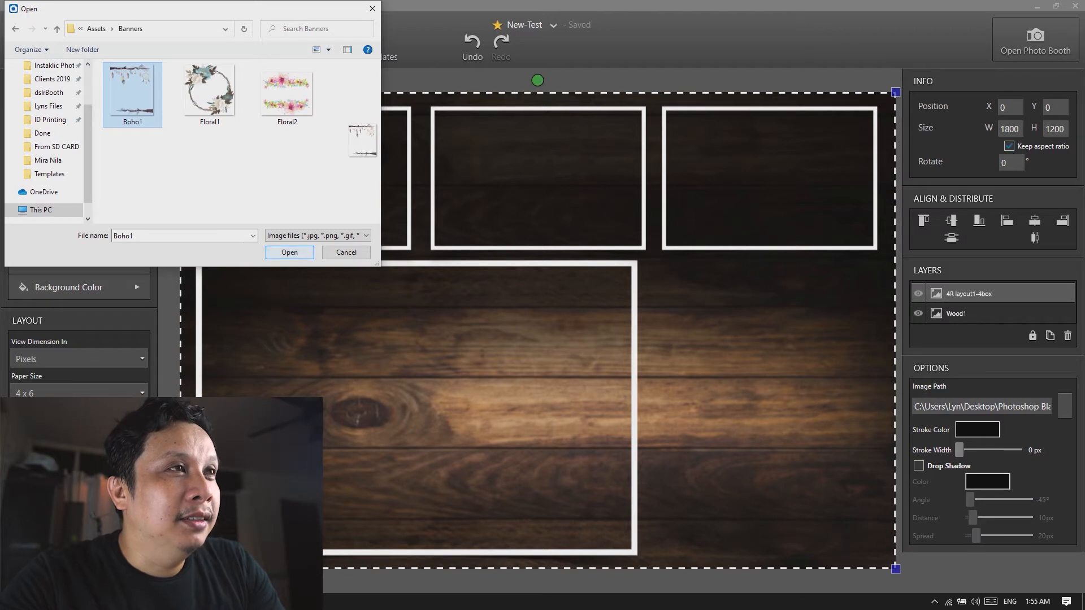
pyautogui.click(289, 252)
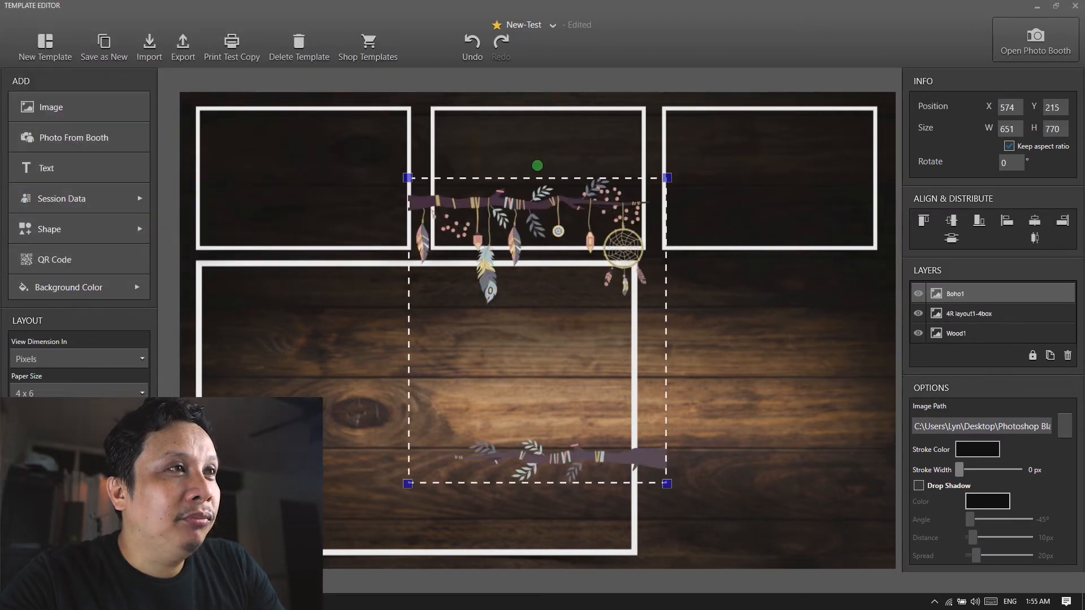
# - Move the Boho1 banner into the empty area beside the large frame, at about X 1151, Y 438, and save the template
pyautogui.moveTo(538, 330); pyautogui.dragTo(768, 419)
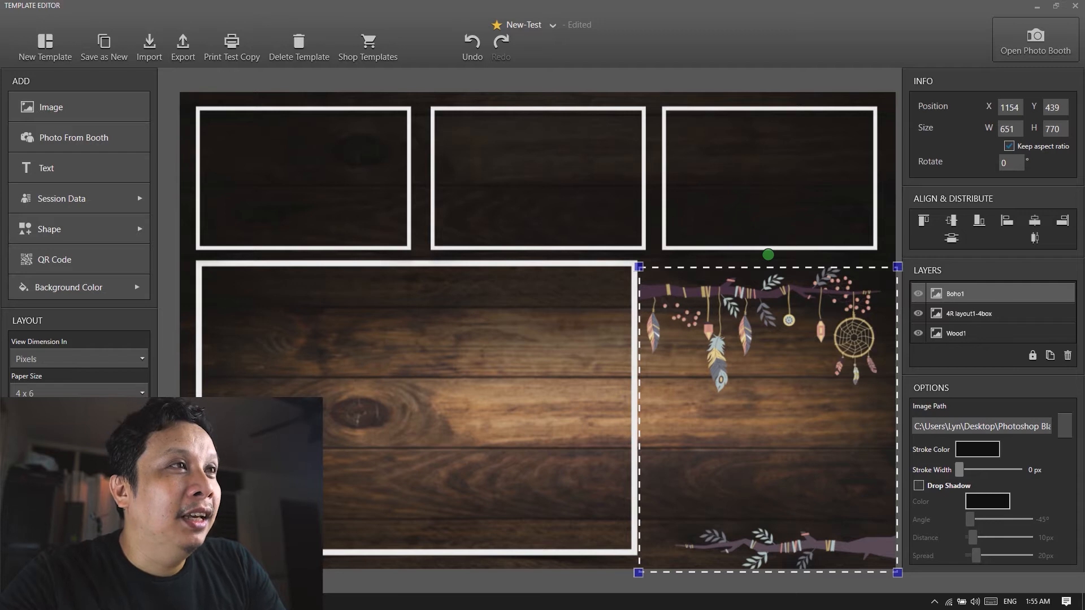
pyautogui.press('Left')
pyautogui.press('Left')
pyautogui.press('Left')
pyautogui.moveTo(766, 419); pyautogui.dragTo(766, 419)
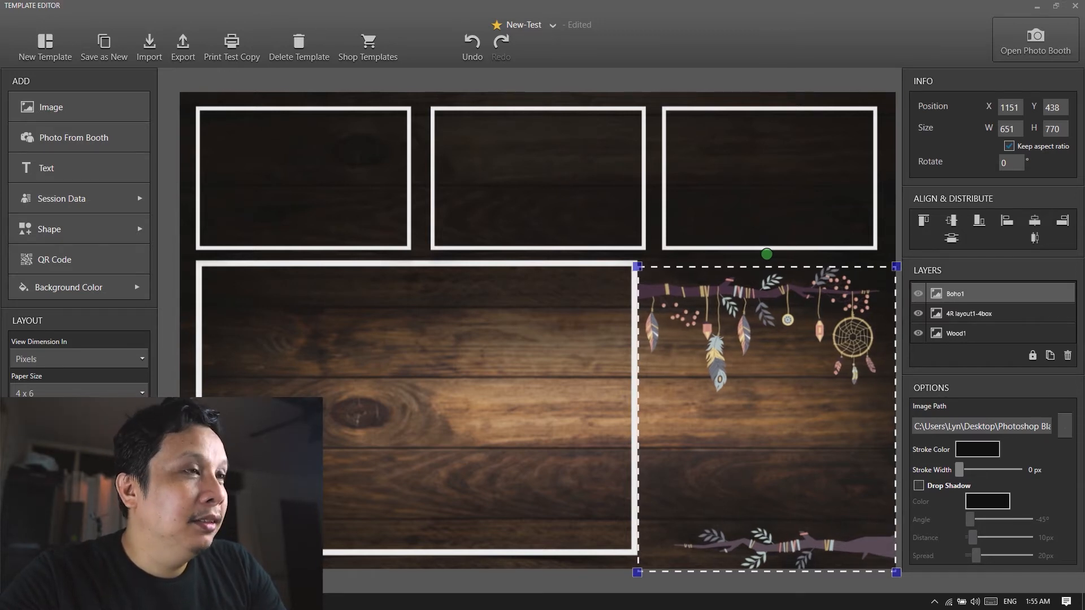
pyautogui.click(956, 333)
pyautogui.hotkey('ctrl', 's')
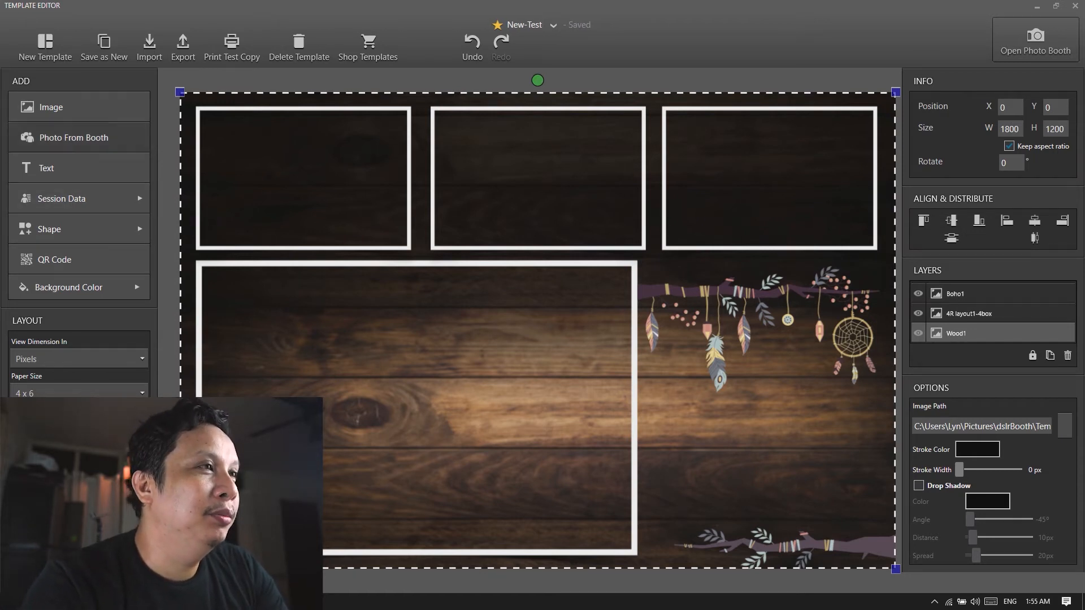
# - Add four booth photo placeholders and spread them roughly over the frames, with Photo 4 in the large one
pyautogui.click(74, 138)
pyautogui.click(73, 137)
pyautogui.click(73, 138)
pyautogui.click(73, 138)
pyautogui.moveTo(348, 232); pyautogui.dragTo(342, 411)
# - Fit Photos 1, 2 and 3 into the three small upper frames, each about 530 by 350 px
pyautogui.moveTo(349, 230); pyautogui.dragTo(287, 166)
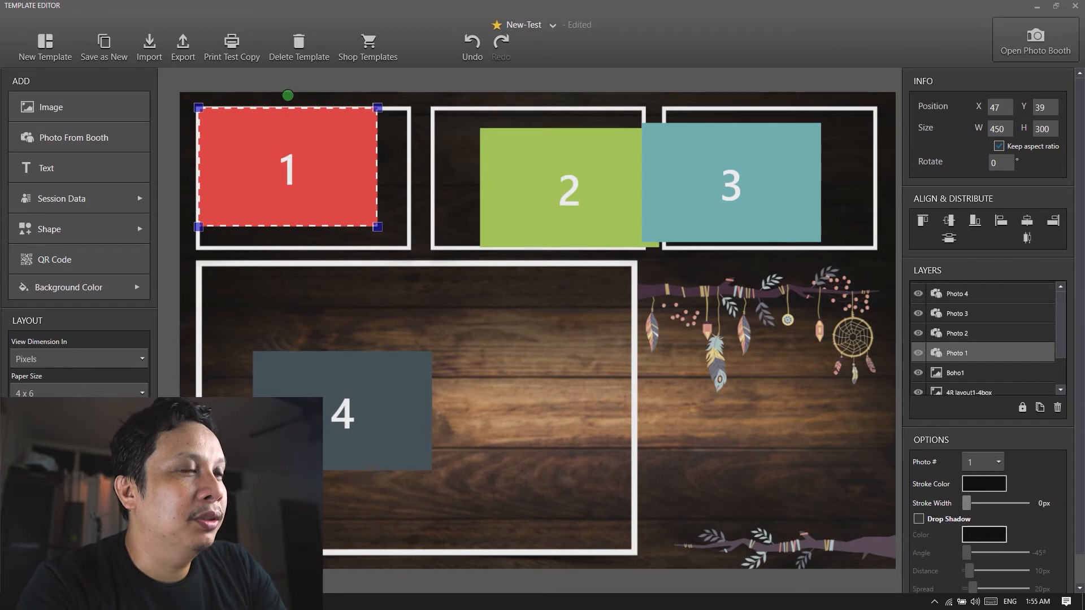
pyautogui.moveTo(377, 227); pyautogui.dragTo(409, 247)
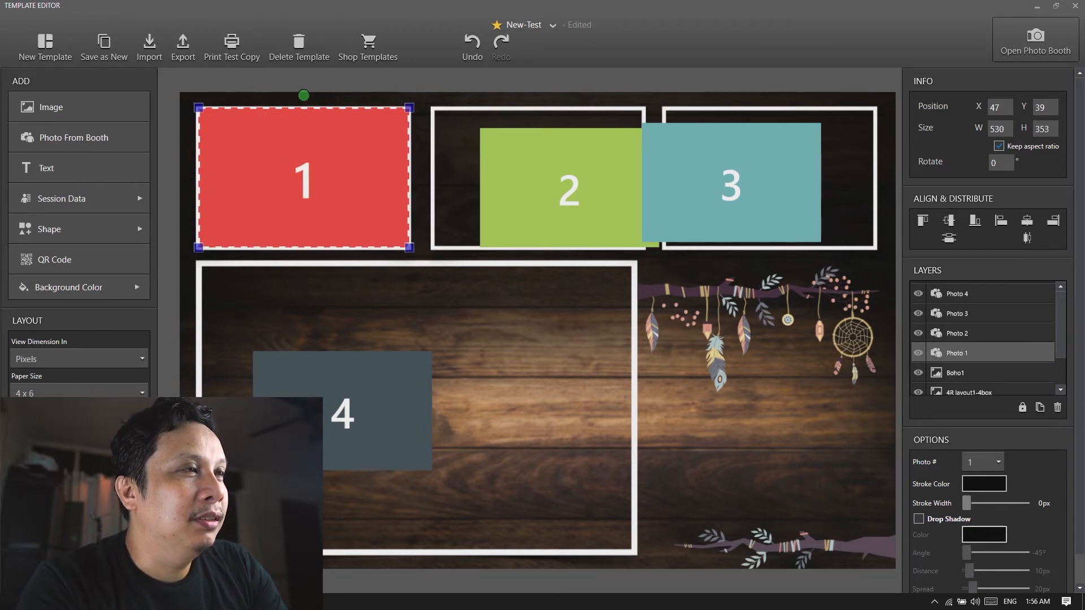
pyautogui.moveTo(569, 187); pyautogui.dragTo(522, 169)
pyautogui.moveTo(611, 228); pyautogui.dragTo(641, 248)
pyautogui.moveTo(731, 183); pyautogui.dragTo(765, 180)
pyautogui.moveTo(554, 182); pyautogui.dragTo(556, 181)
pyautogui.moveTo(765, 180); pyautogui.dragTo(754, 169)
pyautogui.moveTo(843, 228); pyautogui.dragTo(874, 248)
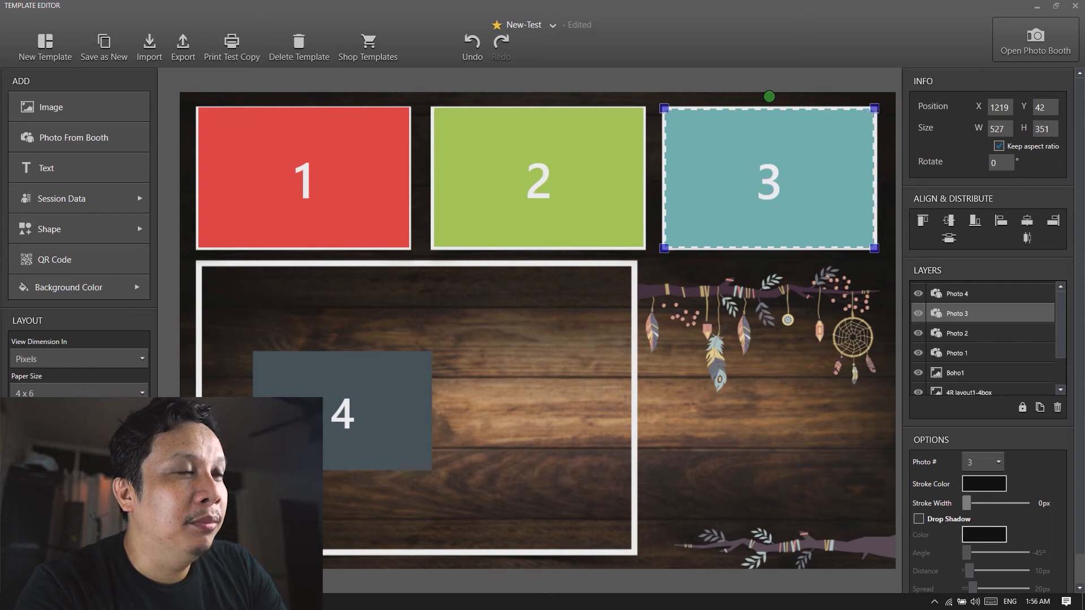
# - Fit Photo 4 into the large lower frame at about 1092 by 728 px, positioned at X 49, Y 431
pyautogui.moveTo(342, 412); pyautogui.dragTo(289, 325)
pyautogui.moveTo(378, 385); pyautogui.dragTo(634, 553)
pyautogui.press('Up')
pyautogui.press('Up')
pyautogui.press('Up')
pyautogui.press('Up')
pyautogui.press('Up')
pyautogui.press('Up')
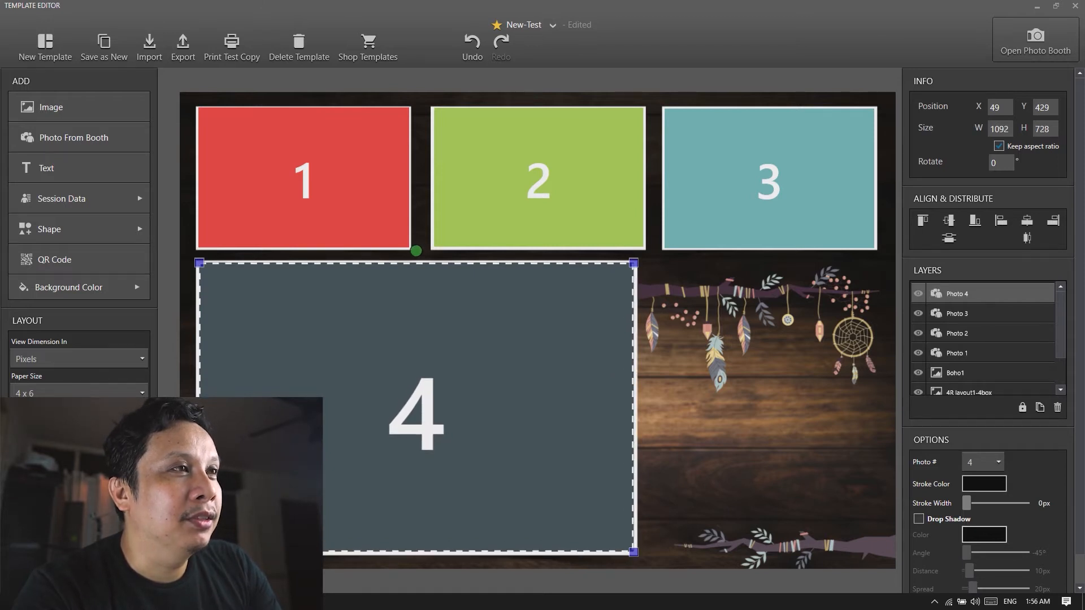
pyautogui.press('Down')
pyautogui.press('Down')
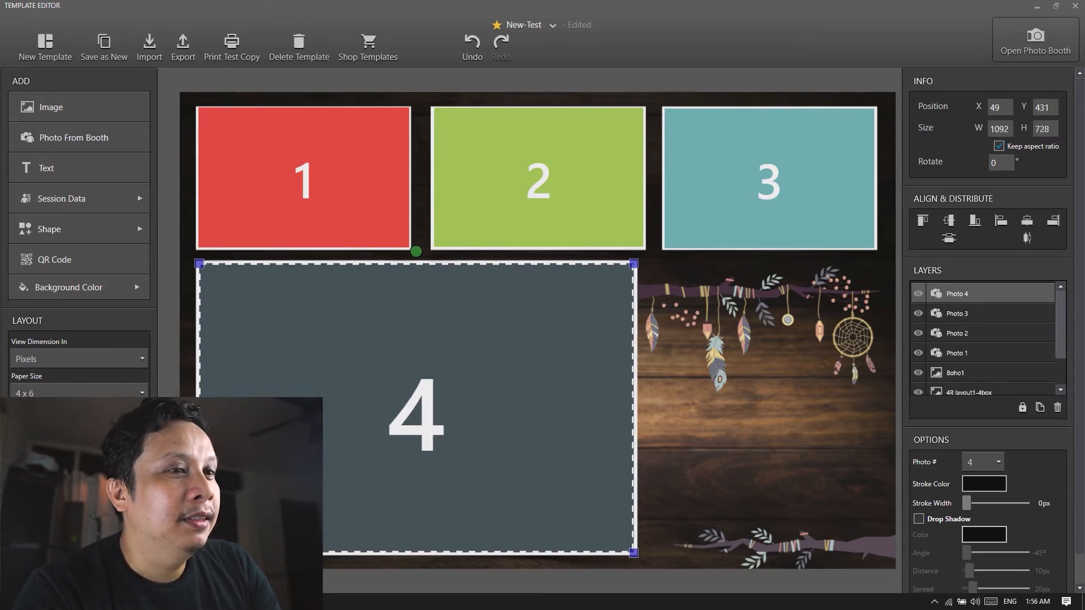
# - Move the 4R layout1-4box layer to the front of the layer stack, above all photo placeholders
pyautogui.scroll(-2, 983, 351)
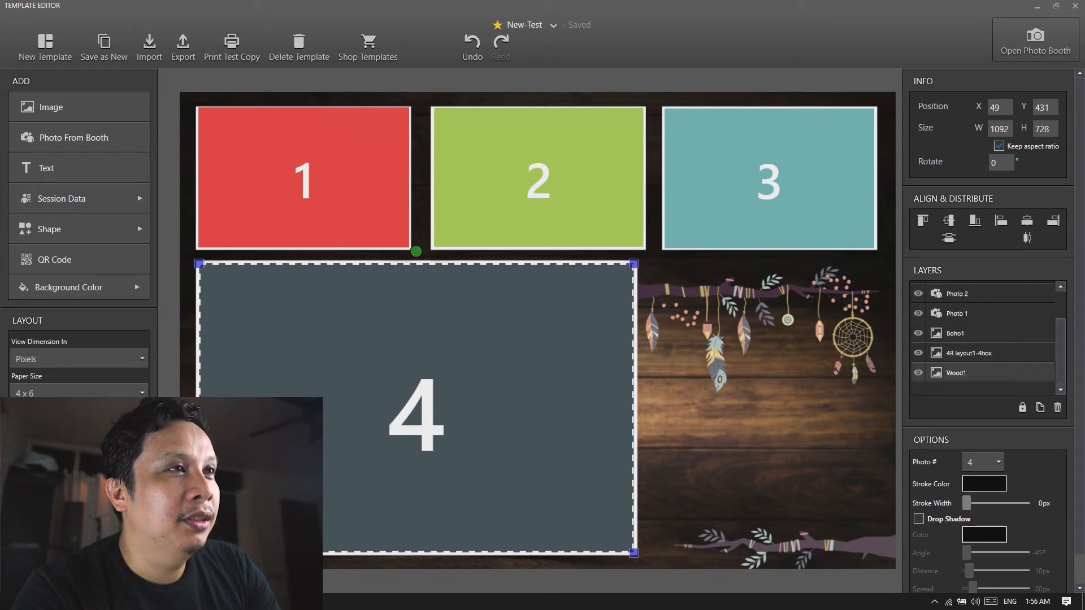
pyautogui.moveTo(1009, 353); pyautogui.dragTo(1011, 289)
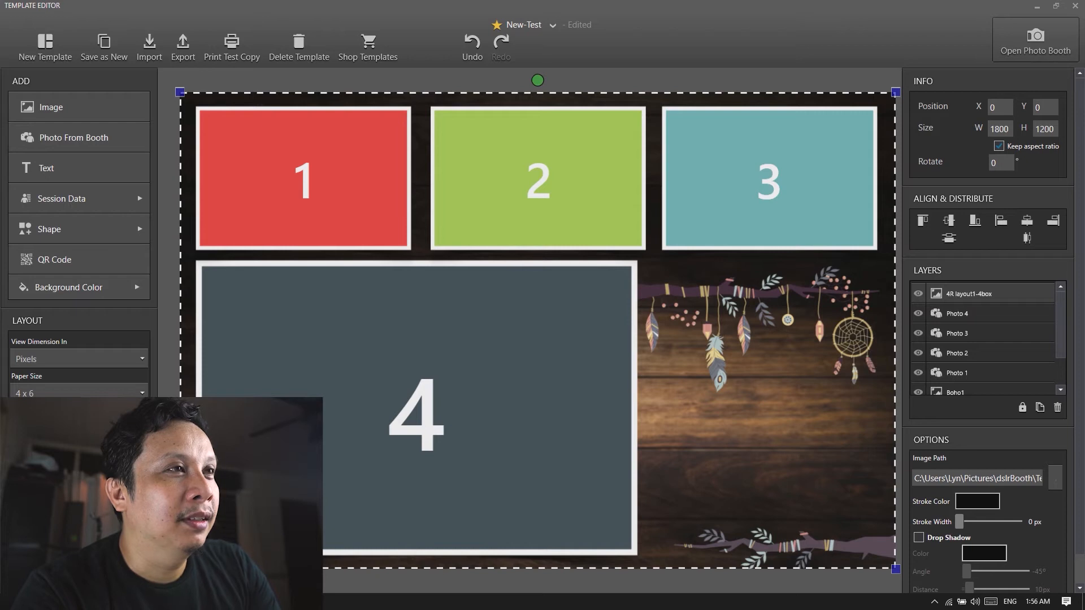
pyautogui.moveTo(1060, 325); pyautogui.dragTo(1061, 352)
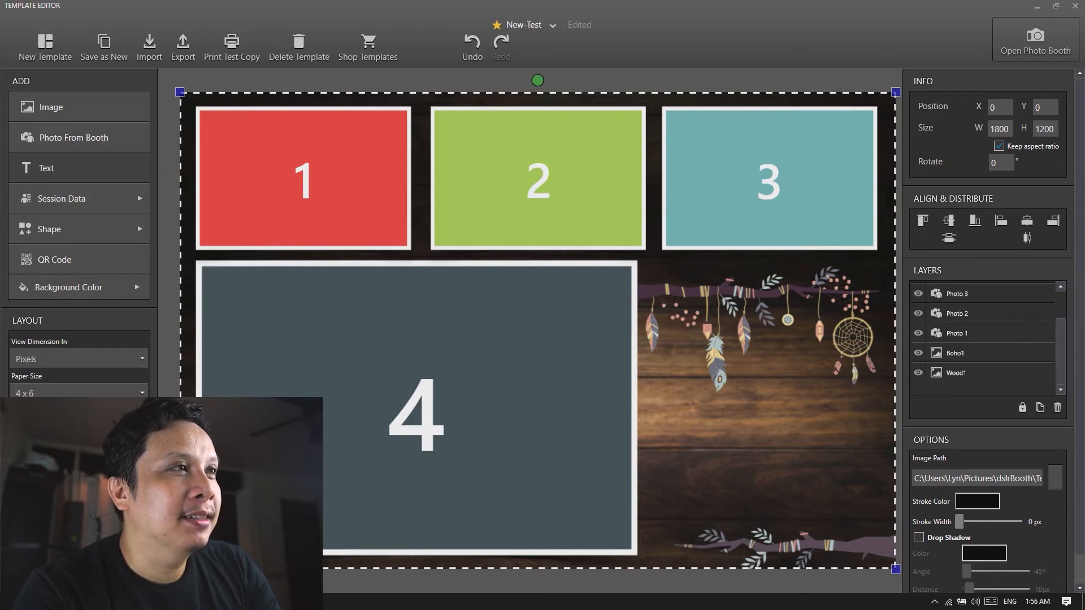
# - Add a text box and place it between the two Boho1 branches, at about X 1221, Y 819
pyautogui.click(80, 167)
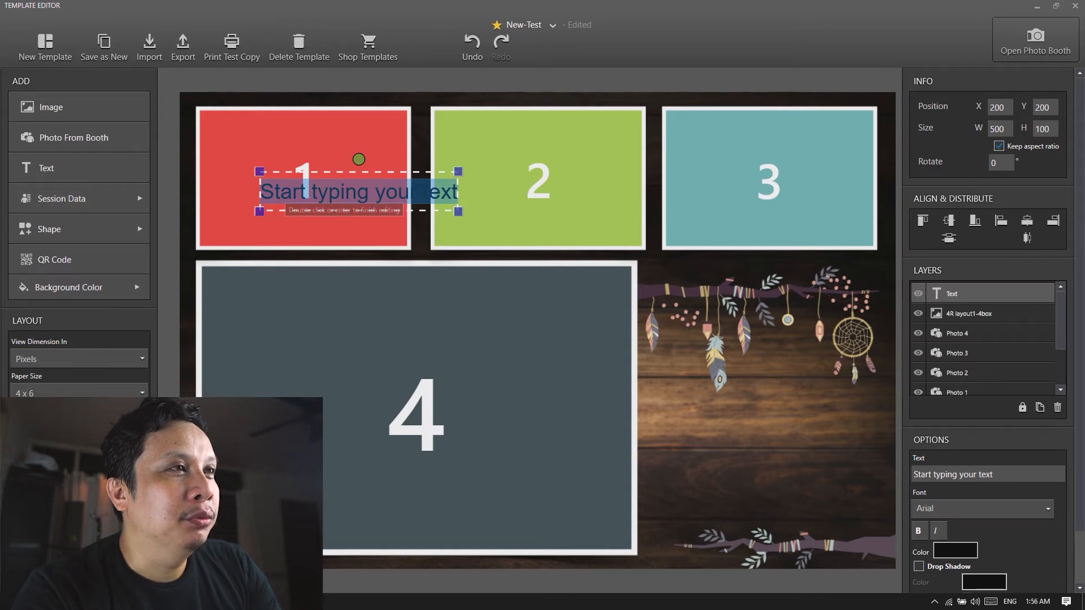
pyautogui.click(358, 192)
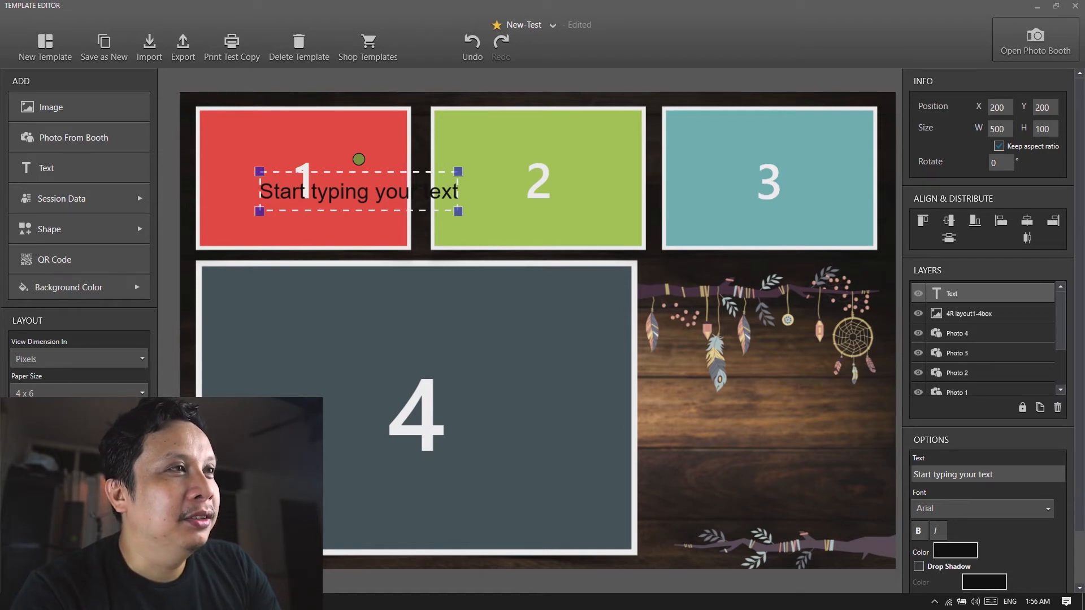
pyautogui.moveTo(339, 229); pyautogui.dragTo(678, 392)
pyautogui.hotkey('ctrl', 'z')
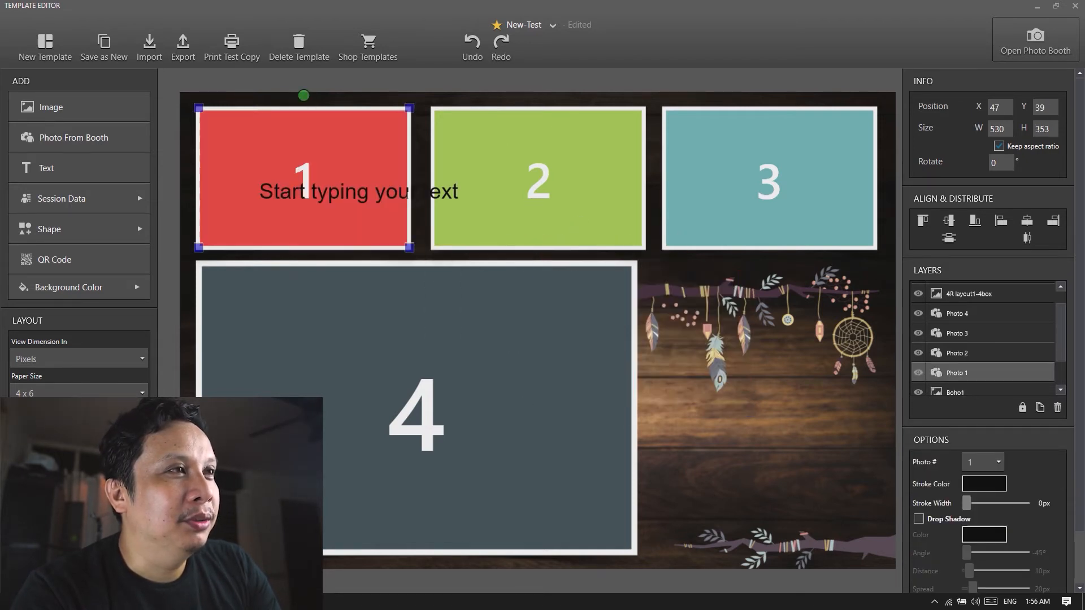
pyautogui.moveTo(358, 192); pyautogui.dragTo(765, 438)
# - Change the text colour to white
pyautogui.click(955, 550)
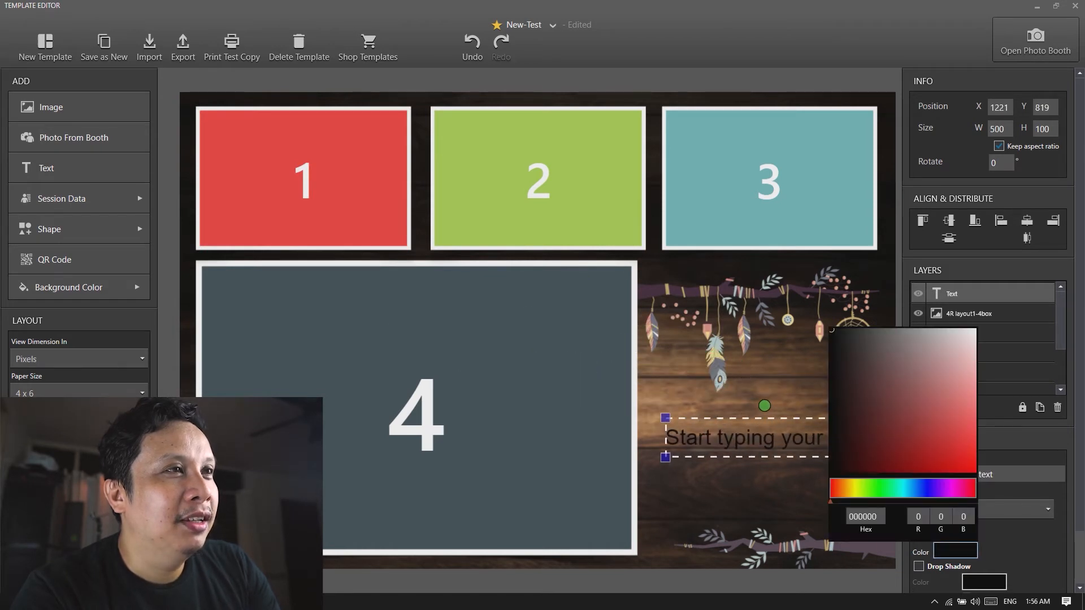
pyautogui.click(970, 330)
pyautogui.click(1008, 373)
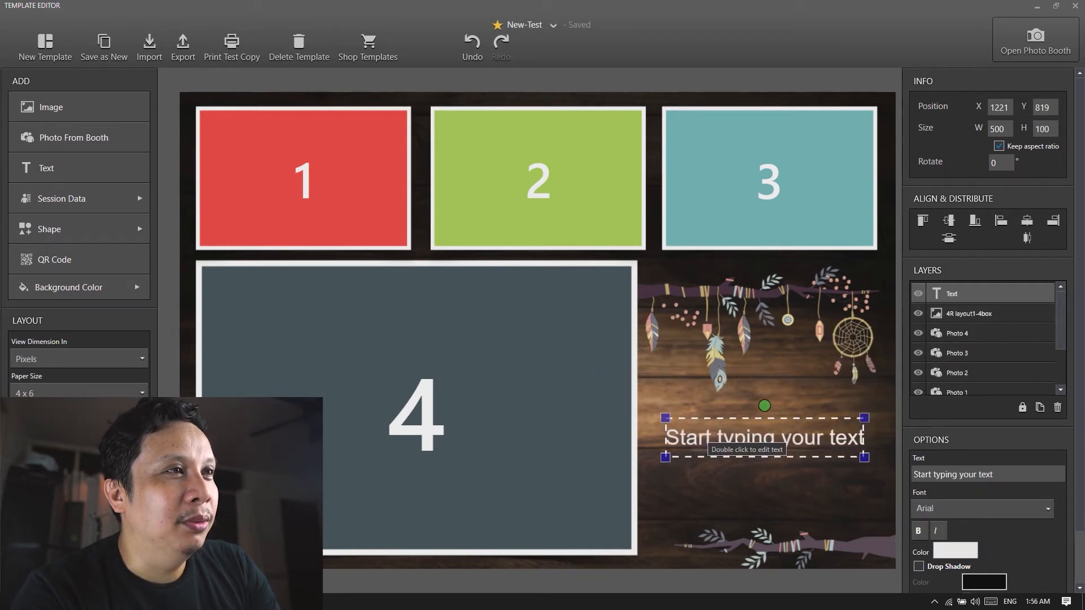
# - Replace the placeholder text with the person's first name
pyautogui.doubleClick(709, 436)
pyautogui.write('A')
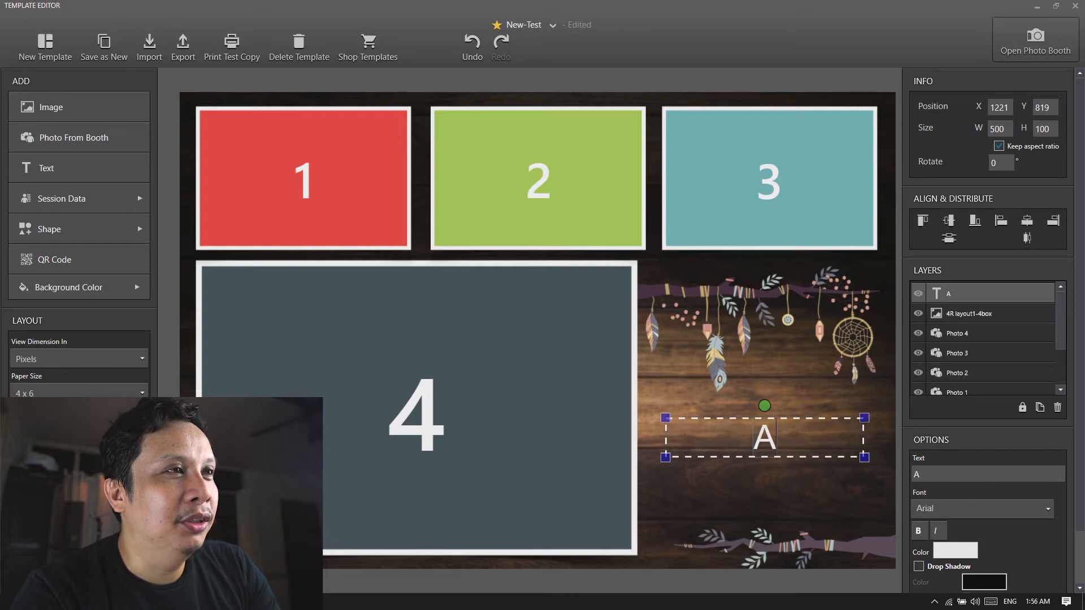
pyautogui.write('ndrea')
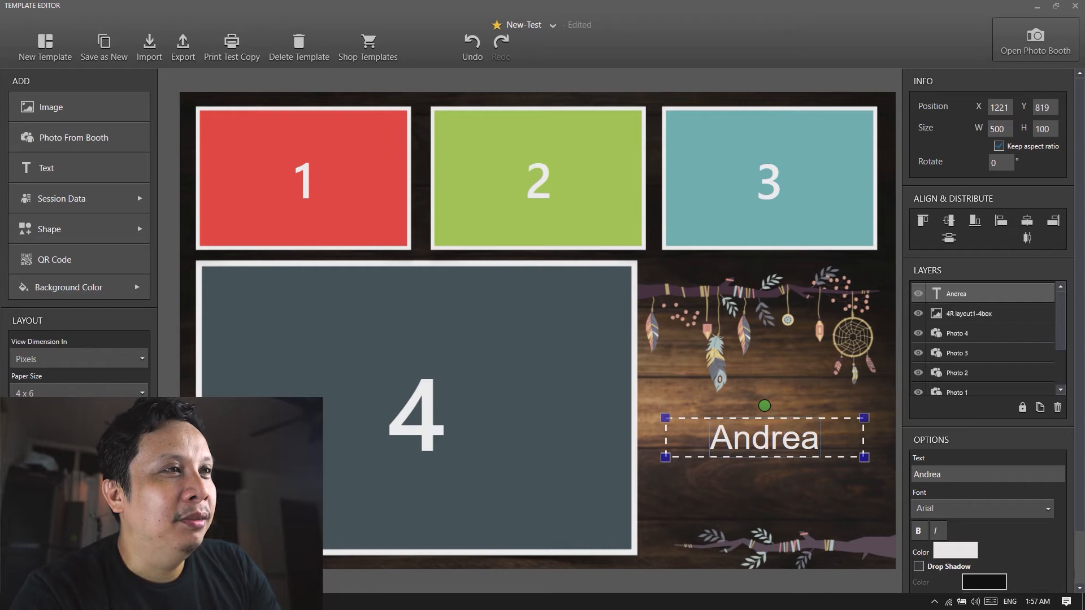
pyautogui.press('Return')
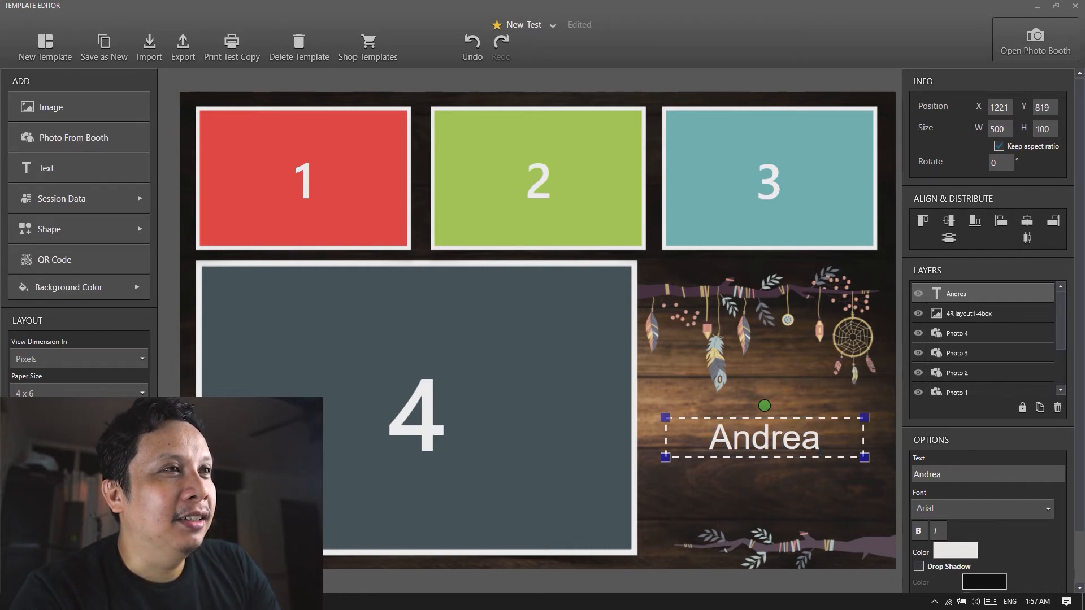
# - Change the name text's font, trying Blackword and settling on Christmas Wish Calligraphy
pyautogui.scroll(-2, 993, 331)
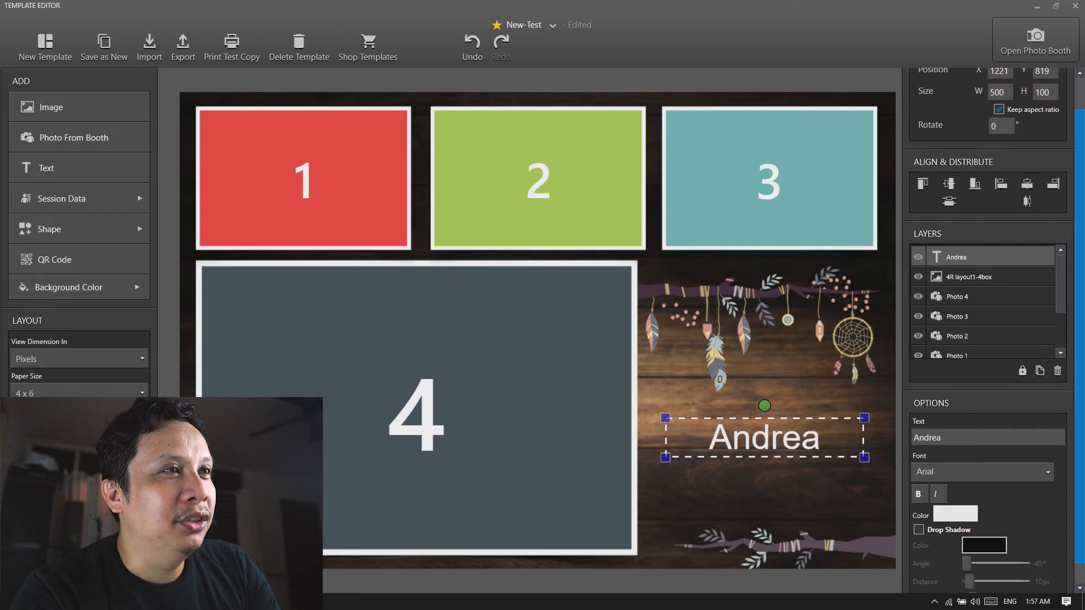
pyautogui.click(1048, 449)
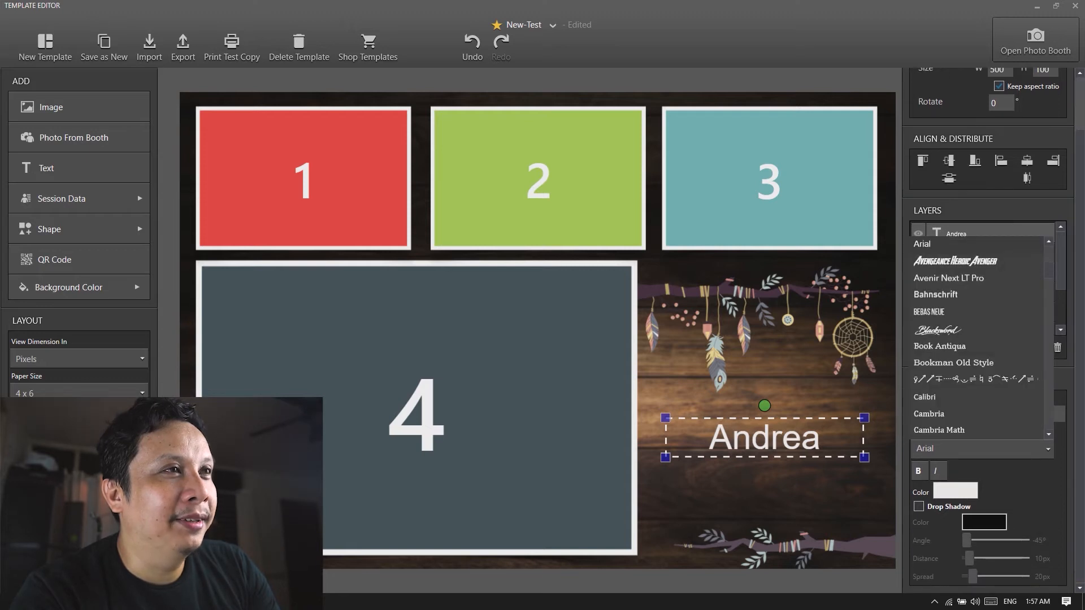
pyautogui.click(938, 330)
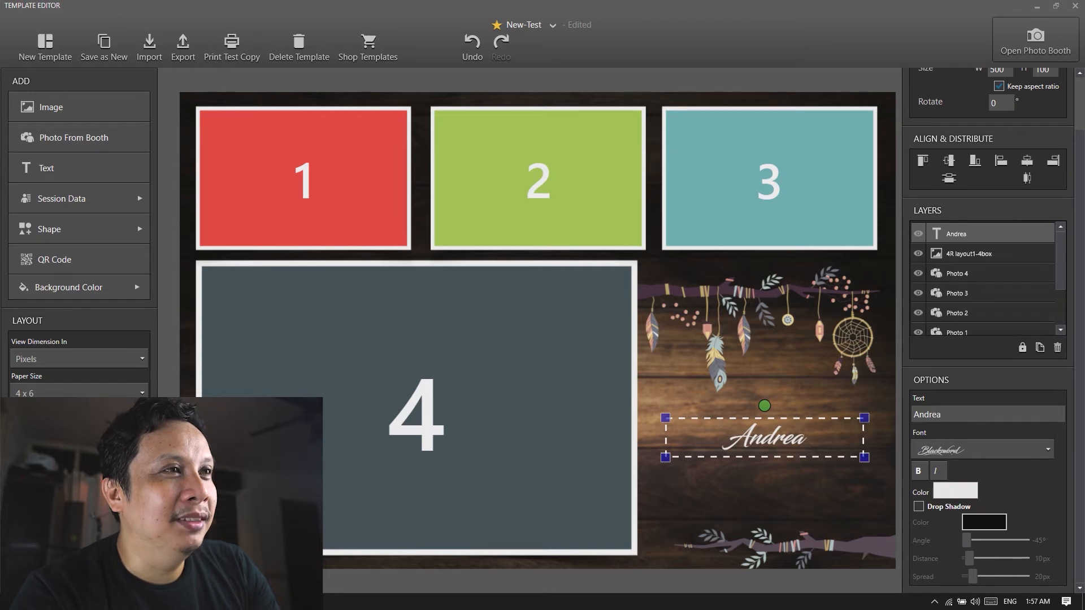
pyautogui.click(1047, 450)
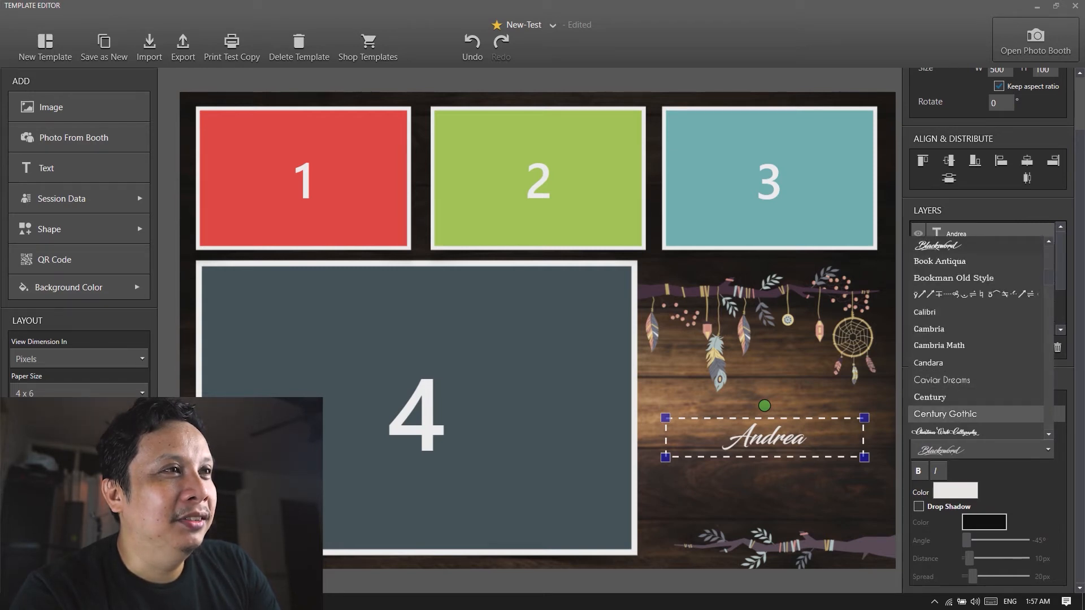
pyautogui.click(945, 431)
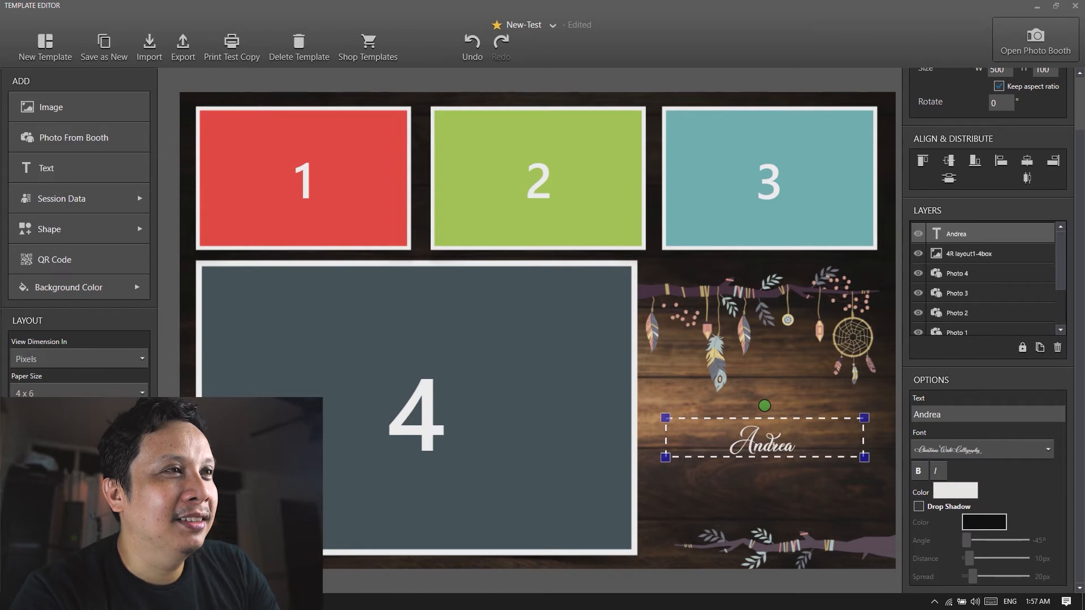
# - Enlarge the name text to about 577 px wide and move it up beneath the hanging feathers
pyautogui.moveTo(864, 418); pyautogui.dragTo(894, 418)
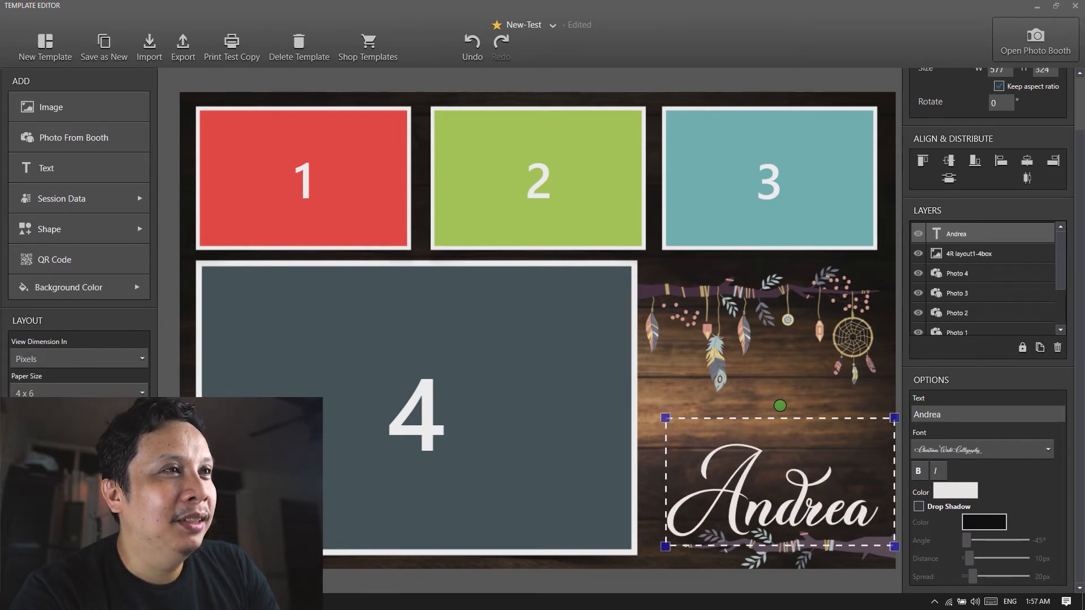
pyautogui.moveTo(780, 486); pyautogui.dragTo(771, 398)
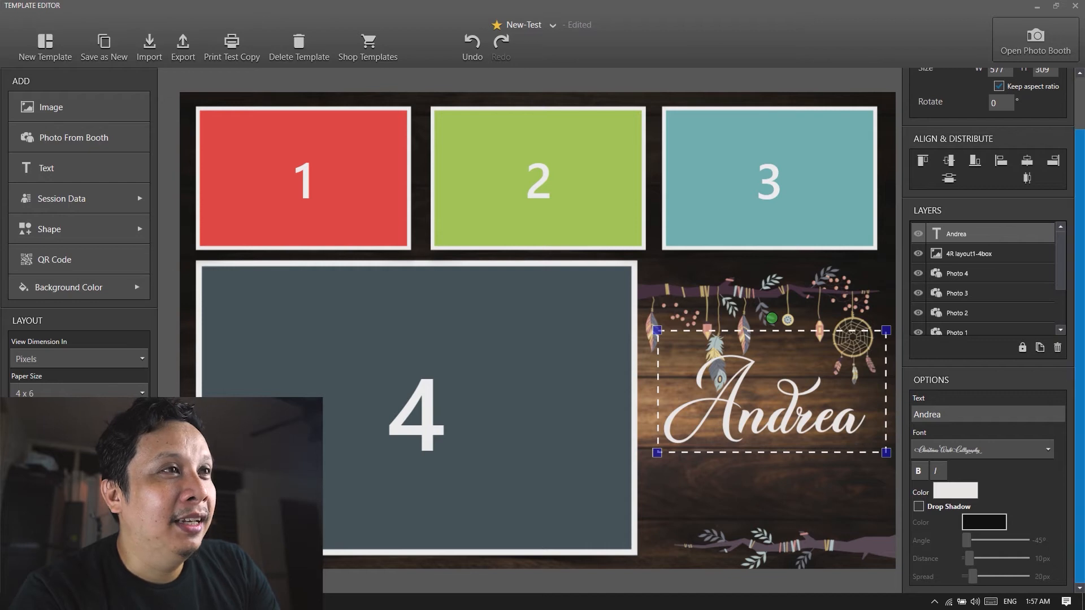
# - Give the name text a drop shadow with a distance of 6 px and a spread of 6 px
pyautogui.click(919, 507)
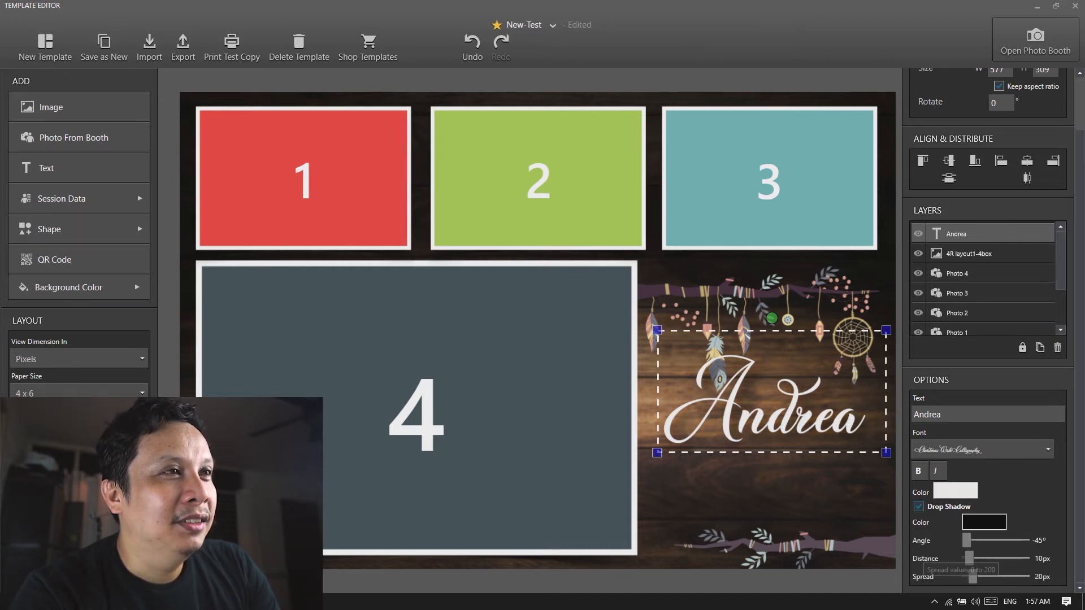
pyautogui.moveTo(973, 576); pyautogui.dragTo(968, 559)
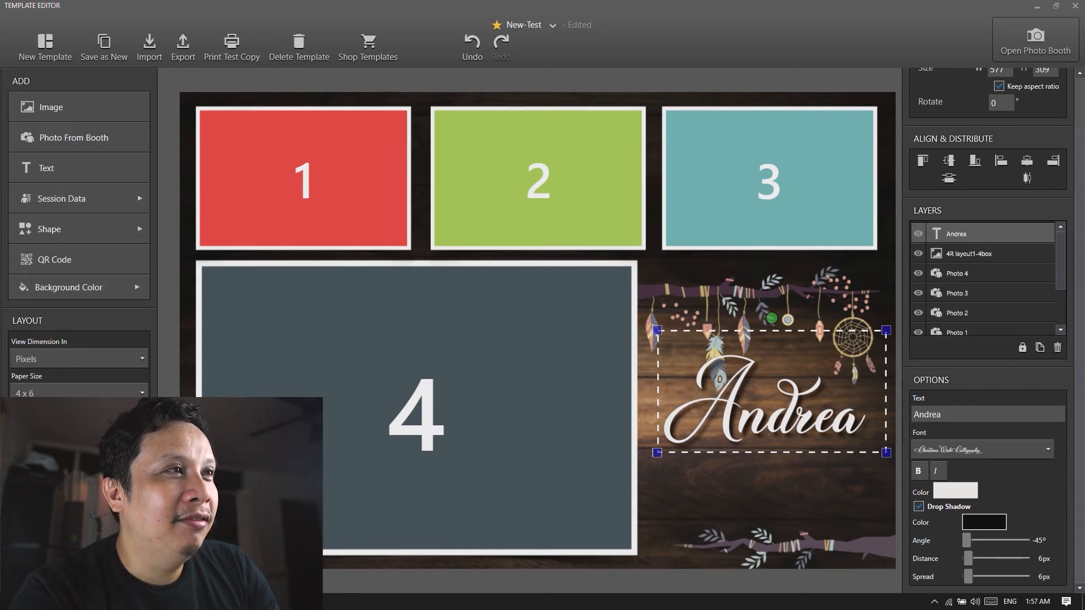
# - Add a text box reading SWEET SIXTEEN and place it directly below the name
pyautogui.click(47, 168)
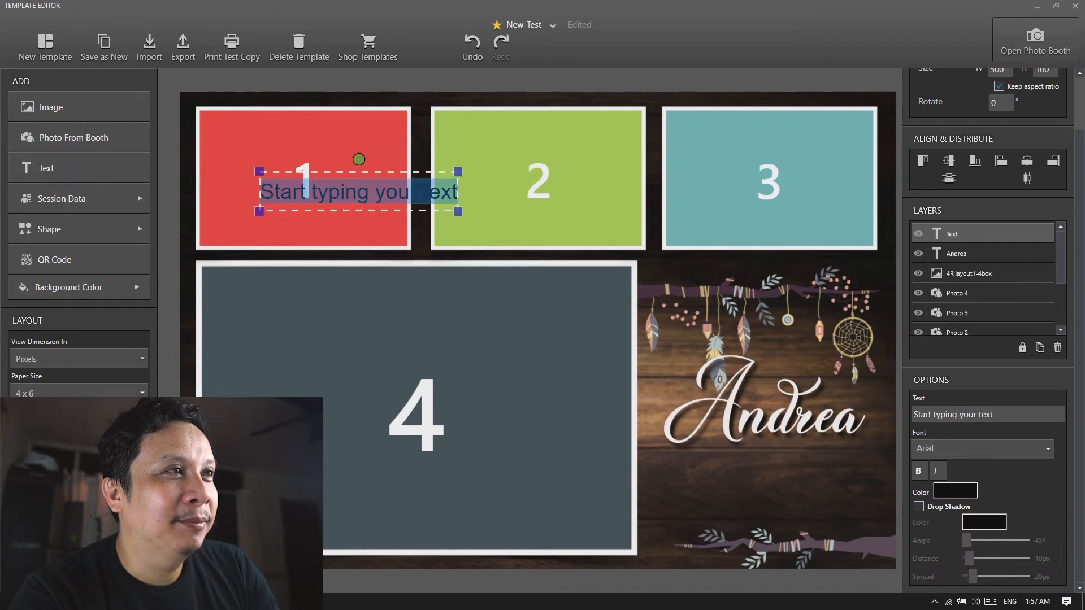
pyautogui.write('S')
pyautogui.press('BackSpace')
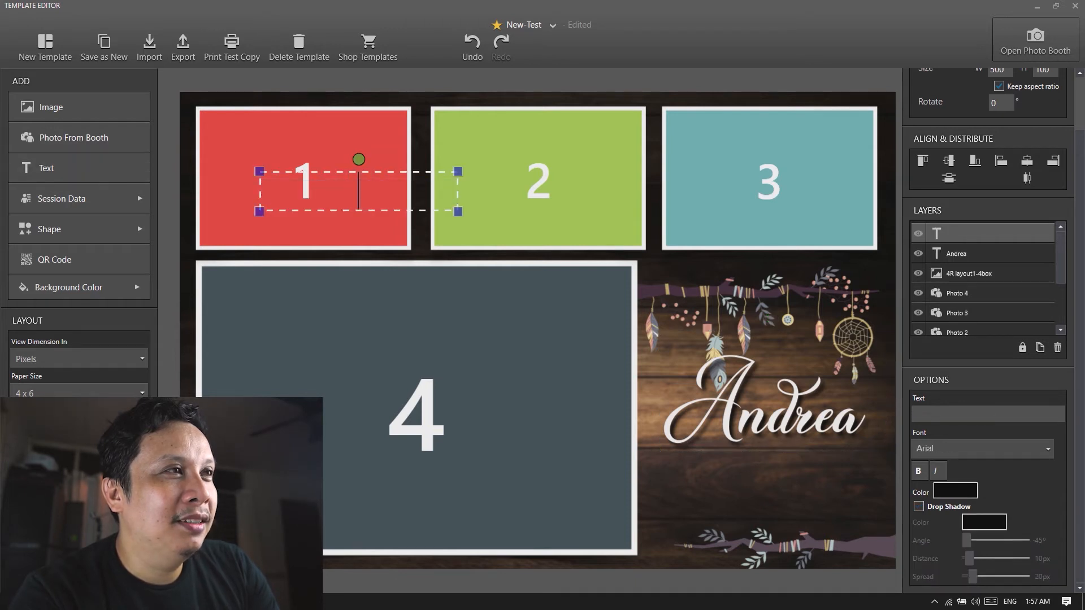
pyautogui.write('SWEE')
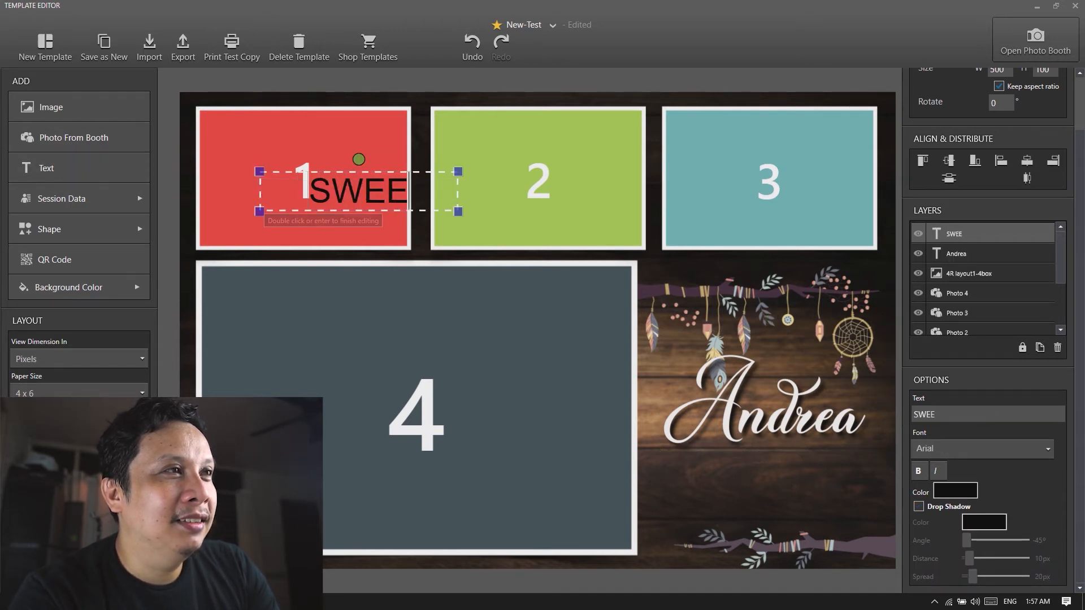
pyautogui.write('T SIXT')
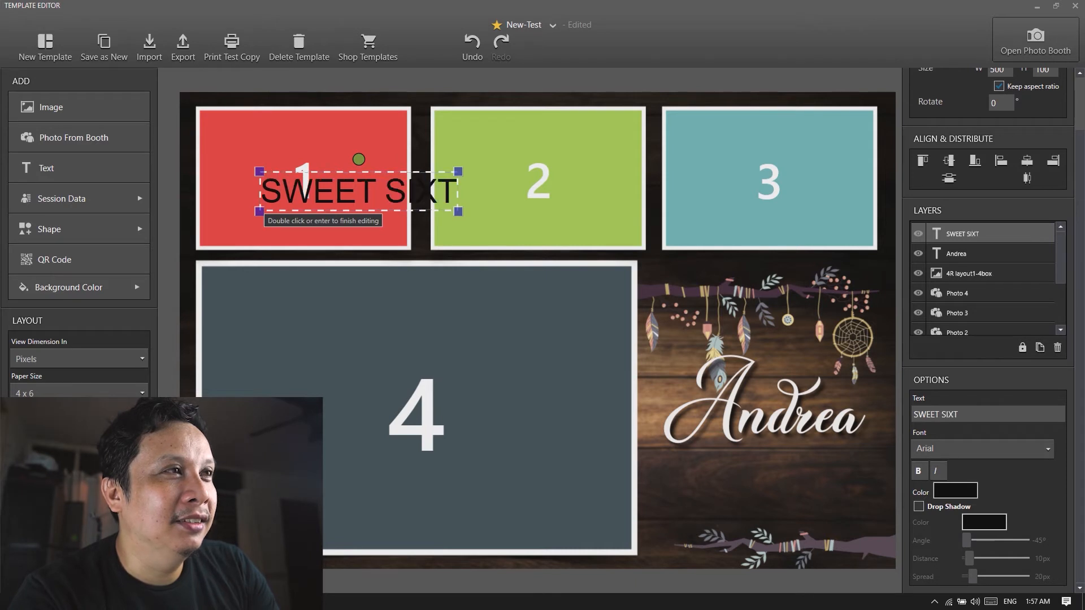
pyautogui.write('EEN')
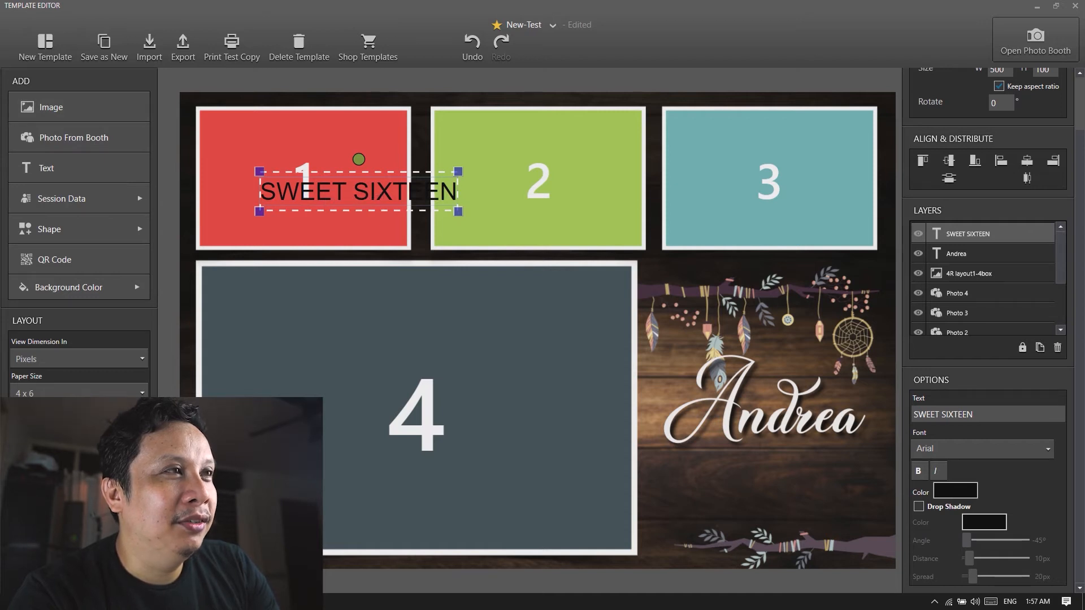
pyautogui.moveTo(384, 195); pyautogui.dragTo(792, 477)
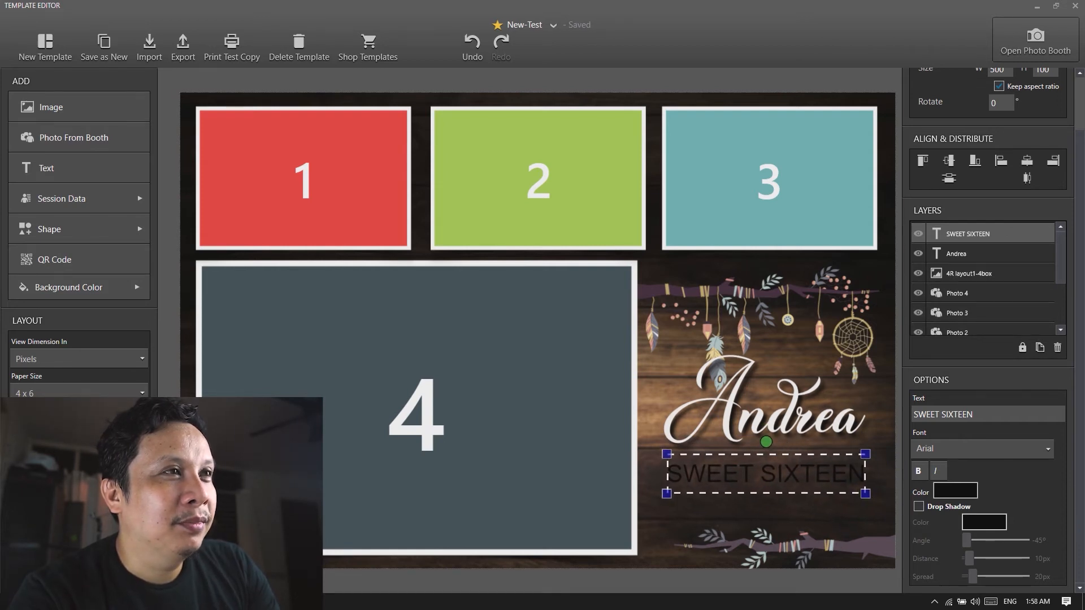
# - Set the SWEET SIXTEEN text to the Avenir Next LT Pro font in bold
pyautogui.click(1011, 449)
pyautogui.click(948, 278)
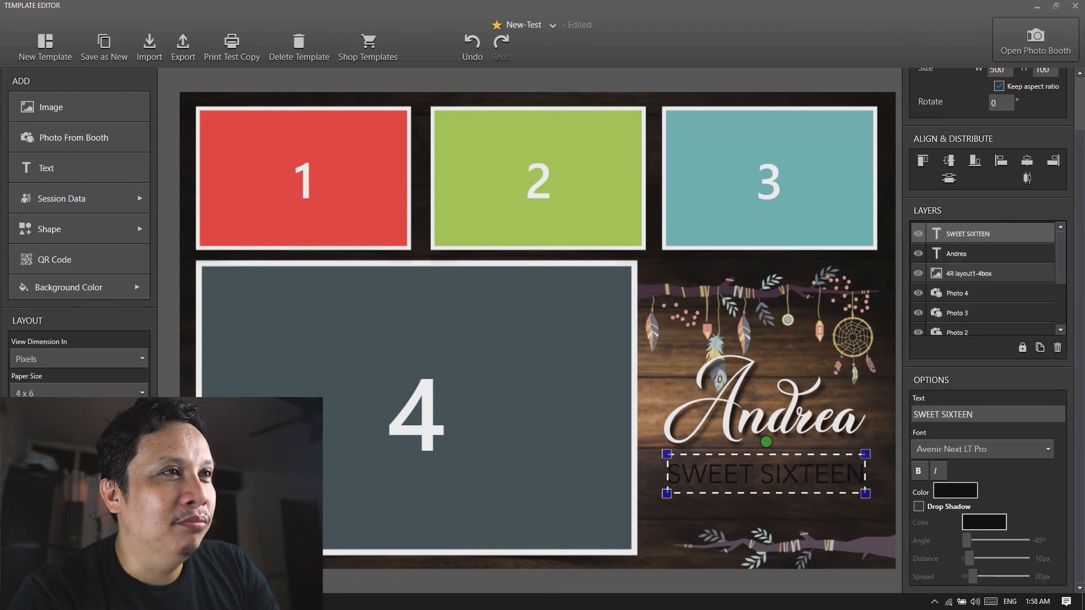
pyautogui.click(1011, 449)
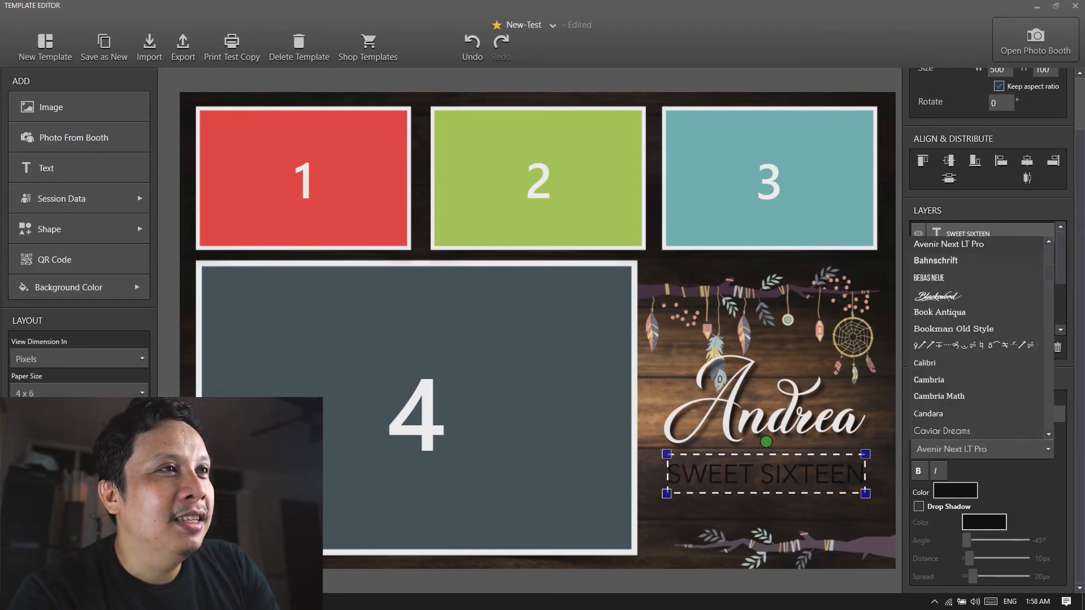
pyautogui.click(1011, 449)
pyautogui.click(919, 471)
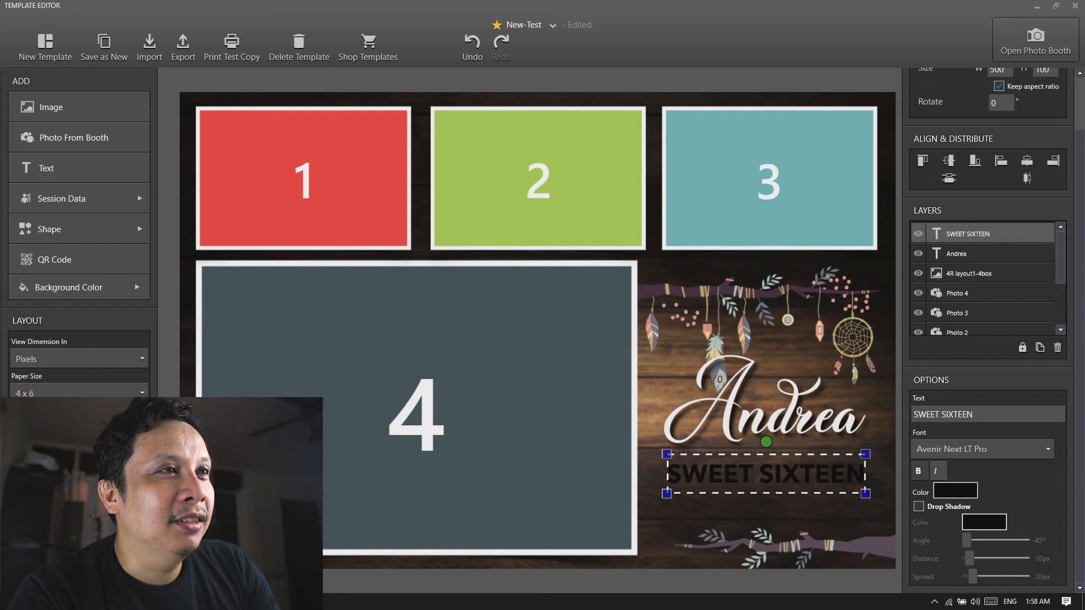
# - Change the SWEET SIXTEEN text colour to the golden yellow FFD877
pyautogui.click(955, 490)
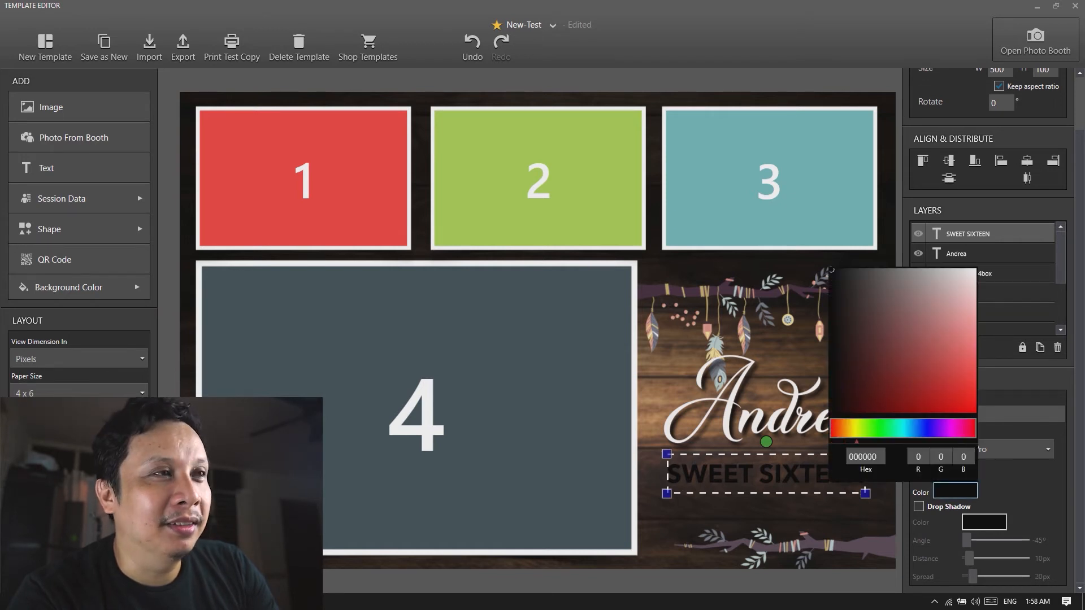
pyautogui.moveTo(897, 346); pyautogui.dragTo(882, 366)
pyautogui.moveTo(852, 429); pyautogui.dragTo(866, 428)
pyautogui.moveTo(882, 365); pyautogui.dragTo(974, 346)
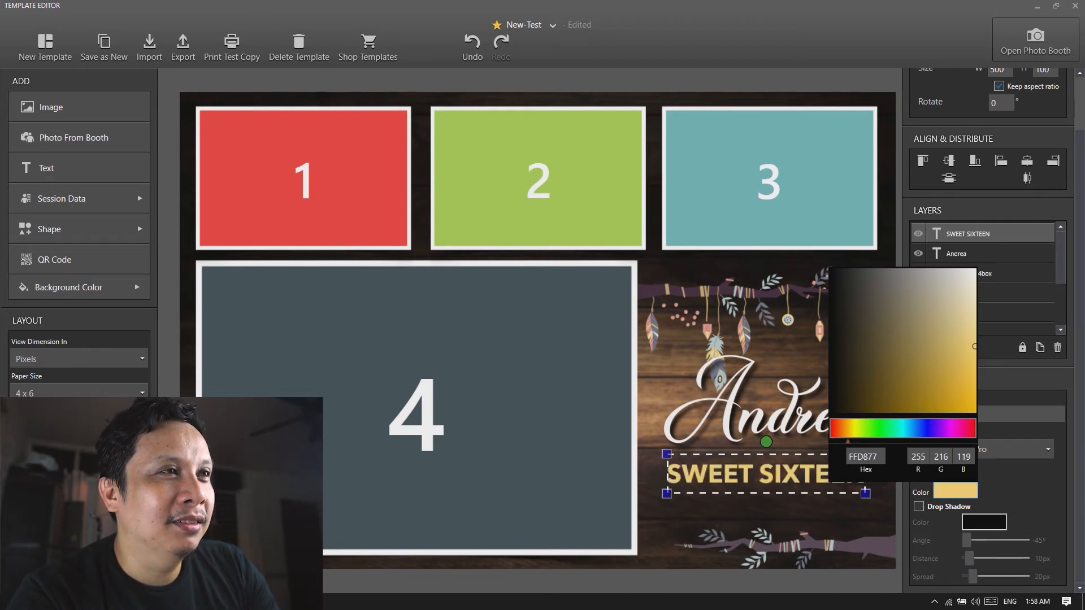
pyautogui.press('Escape')
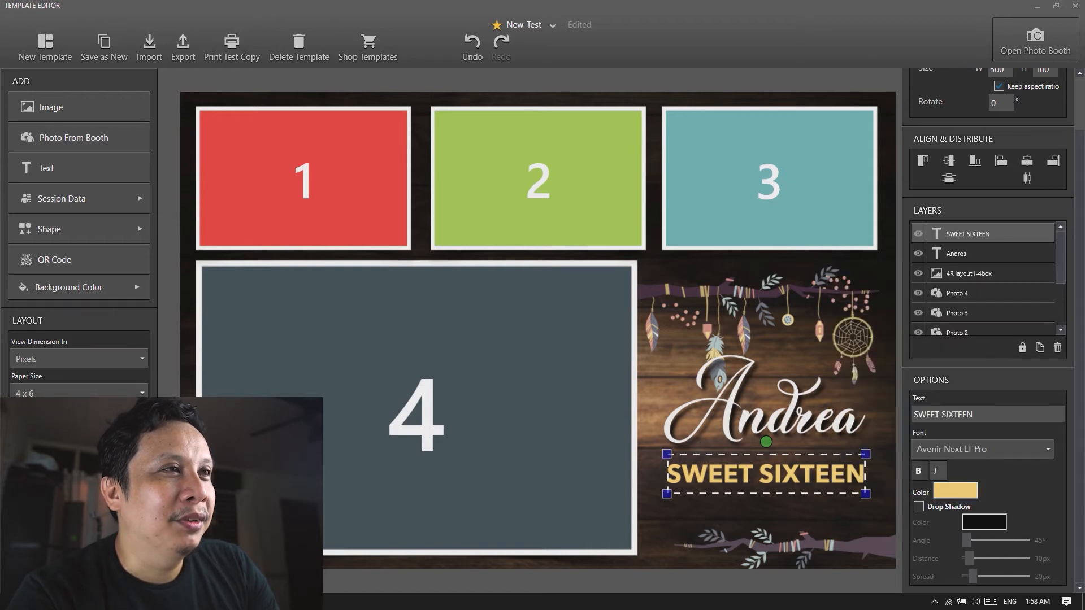
# - Turn on the drop shadow for the SWEET SIXTEEN text and save the template
pyautogui.click(919, 507)
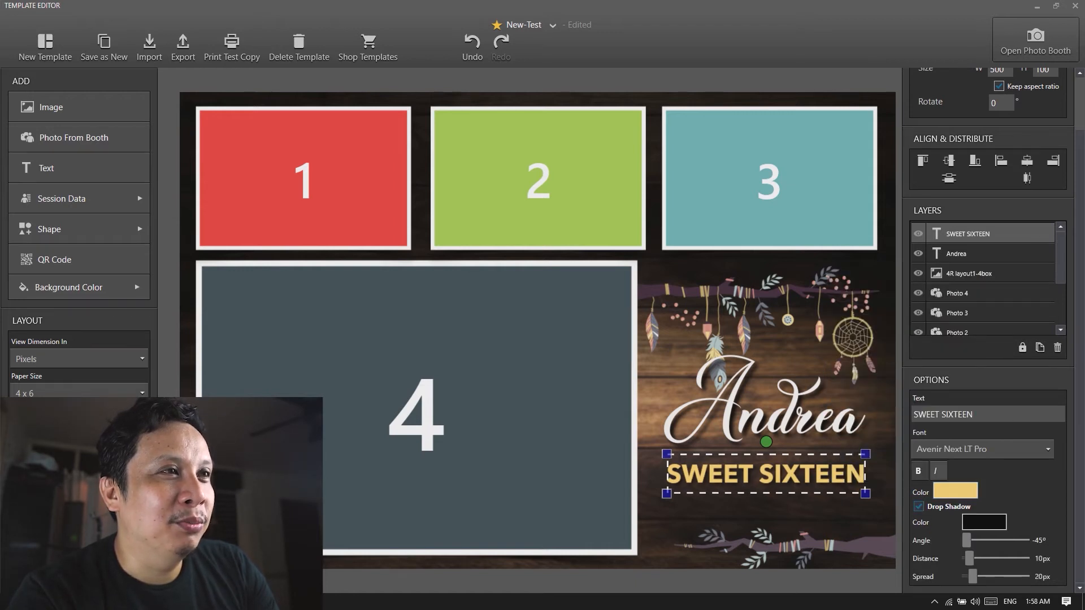
pyautogui.click(766, 520)
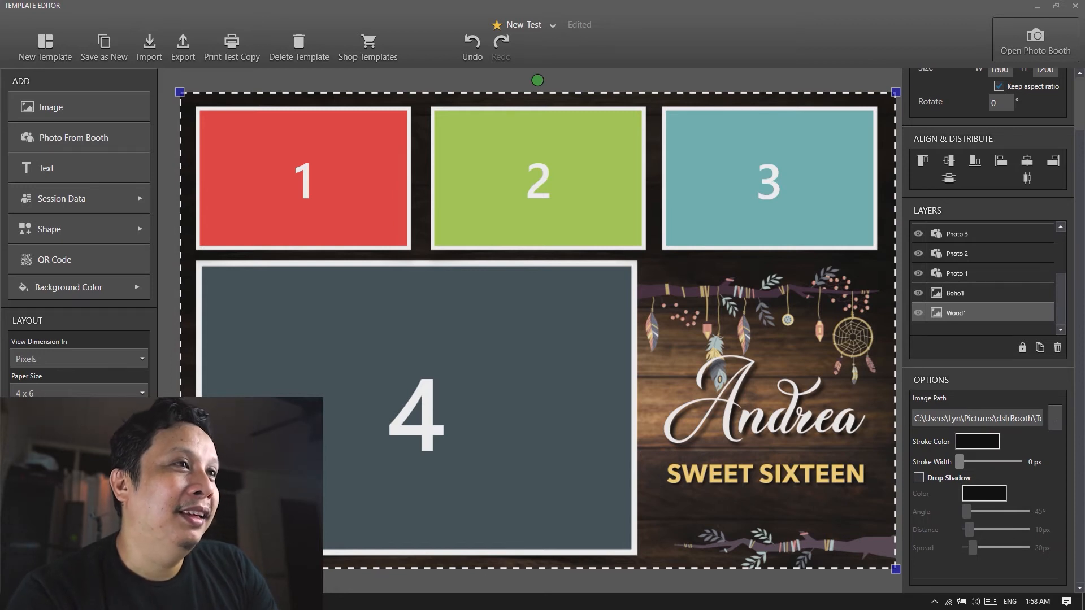
pyautogui.hotkey('ctrl', 's')
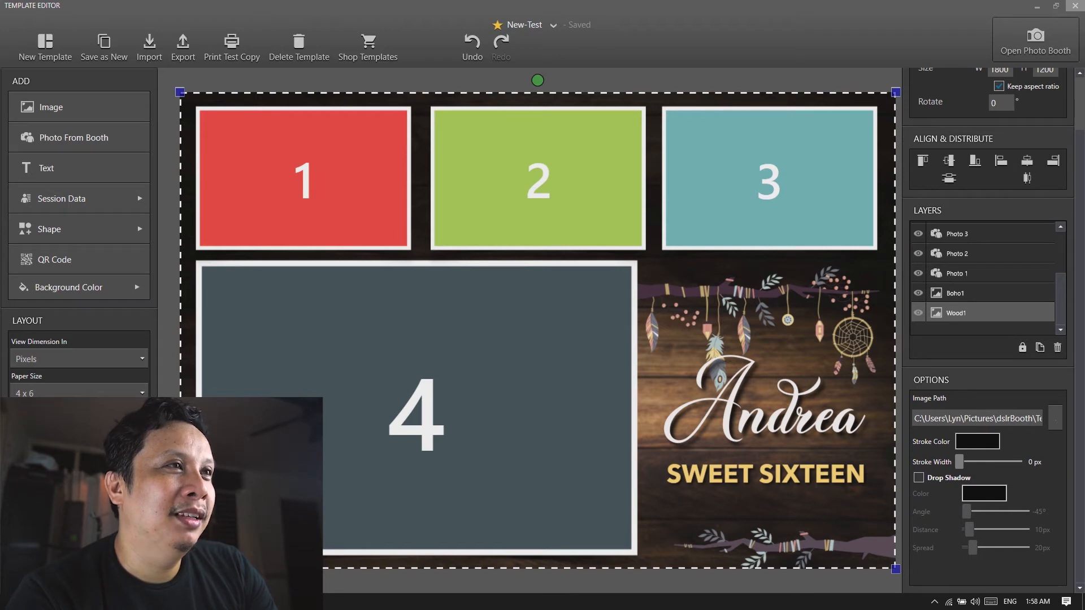
# - Move the Boho1 banner image up slightly and close the template editor
pyautogui.moveTo(779, 328); pyautogui.dragTo(778, 316)
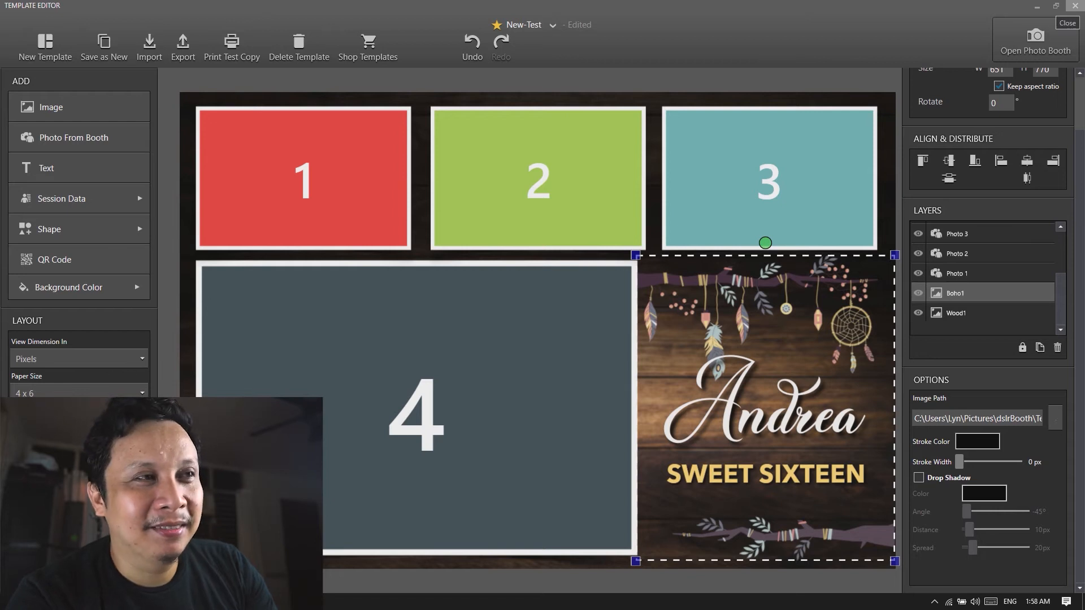
pyautogui.click(1075, 6)
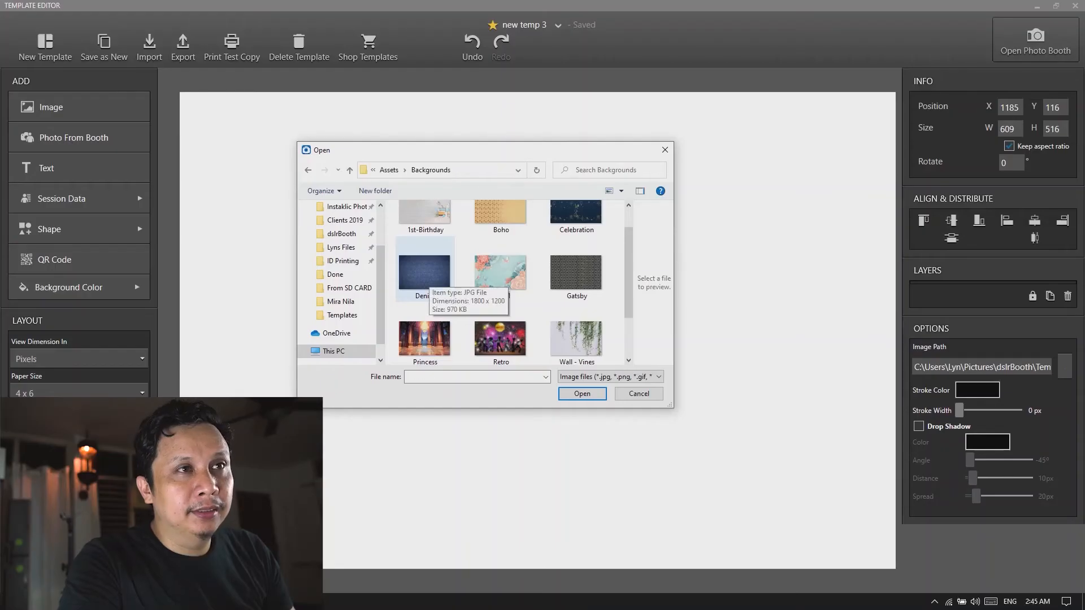
# - Insert the Denim background image and add the bbox-denim2 frame from the Boxes assets folder to the new temp 3 template
pyautogui.doubleClick(492, 161)
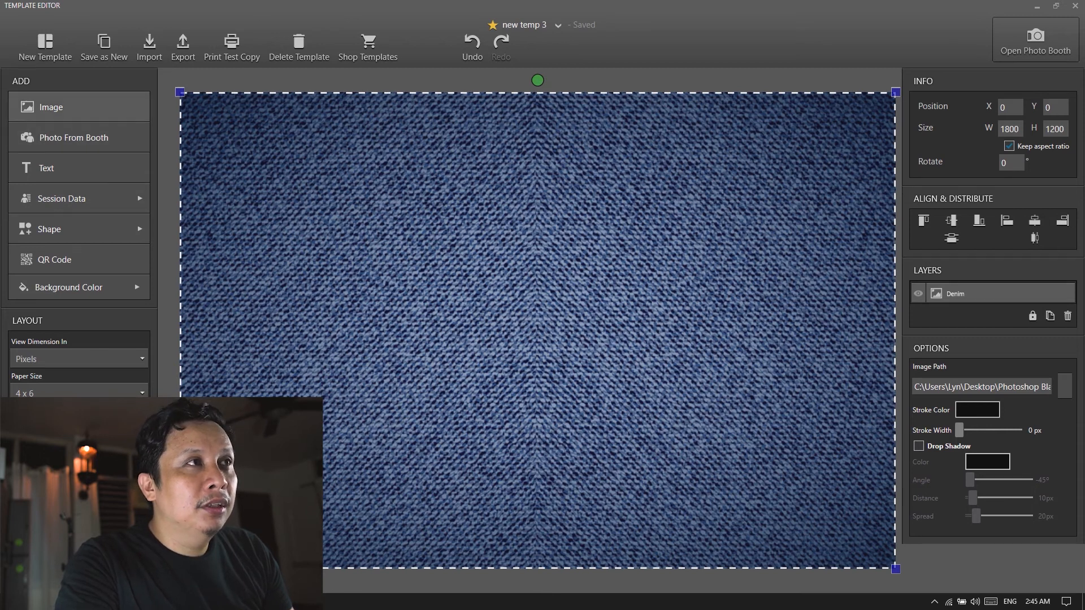
pyautogui.click(79, 107)
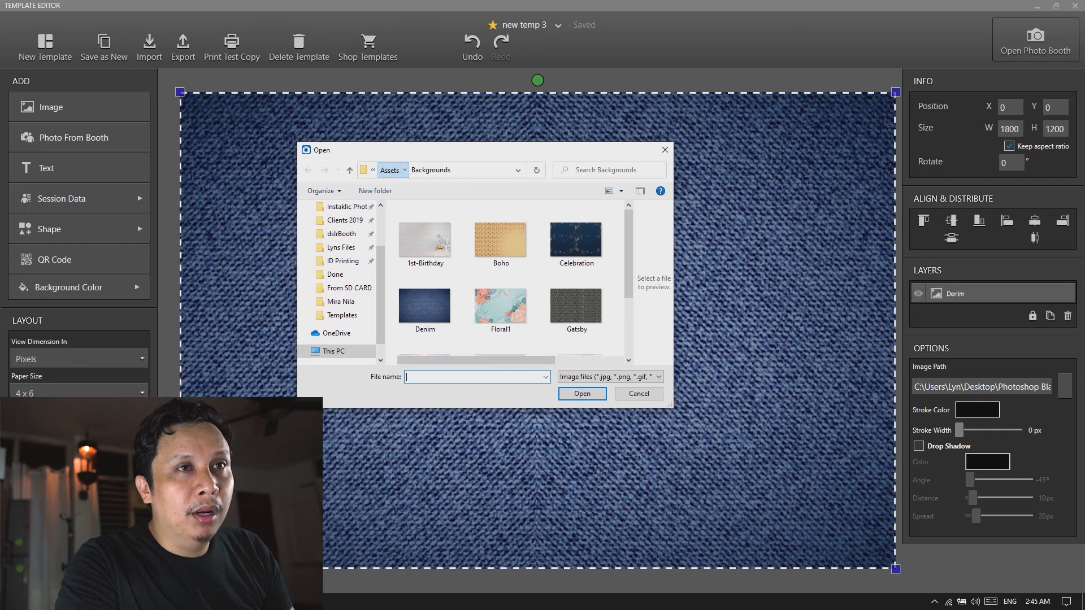
pyautogui.click(389, 169)
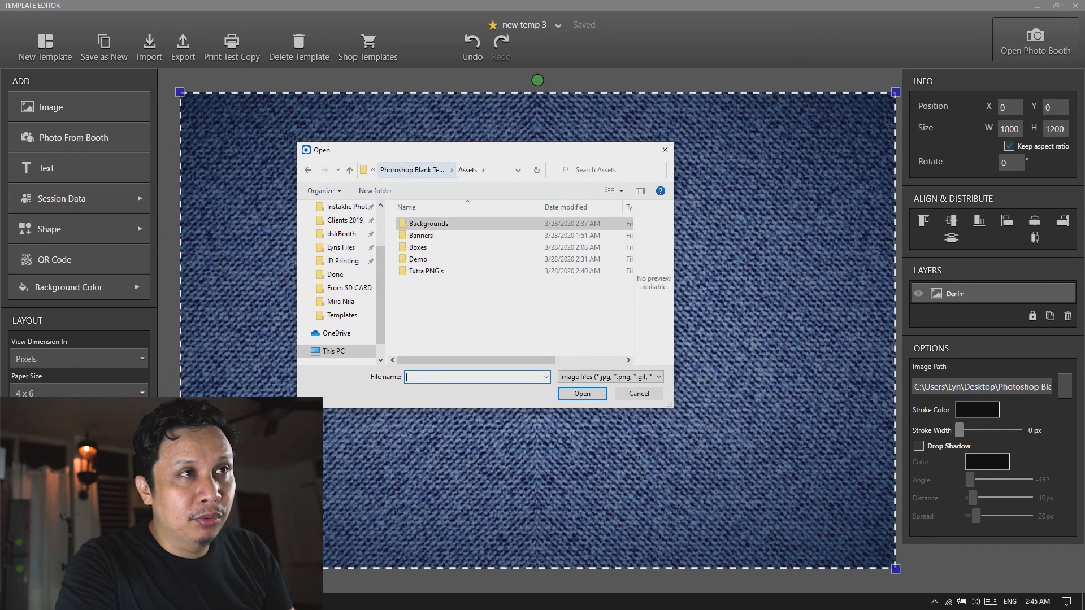
pyautogui.doubleClick(417, 247)
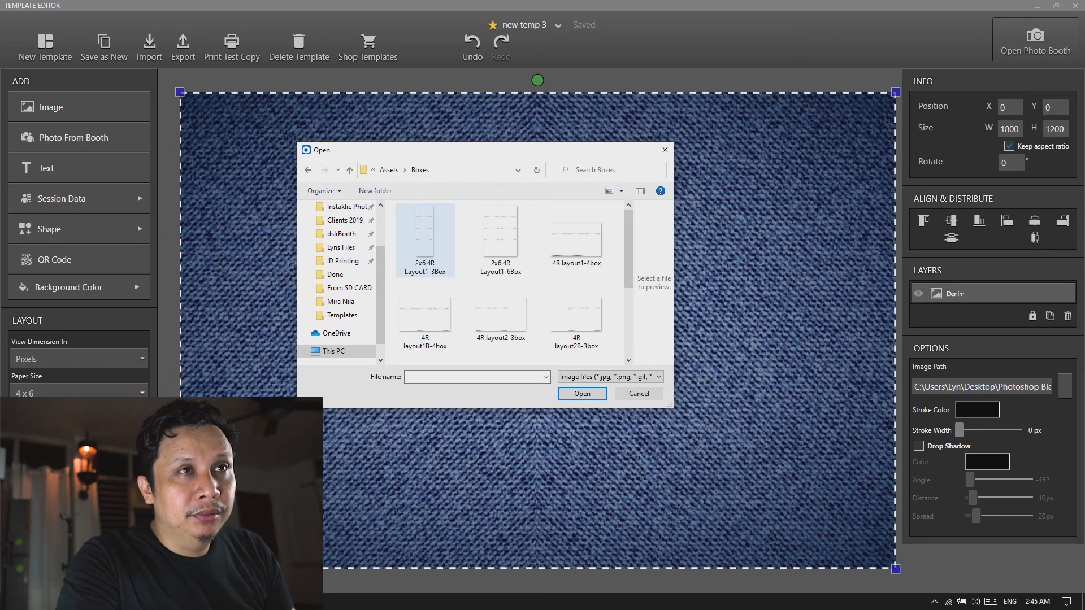
pyautogui.scroll(-2, 503, 283)
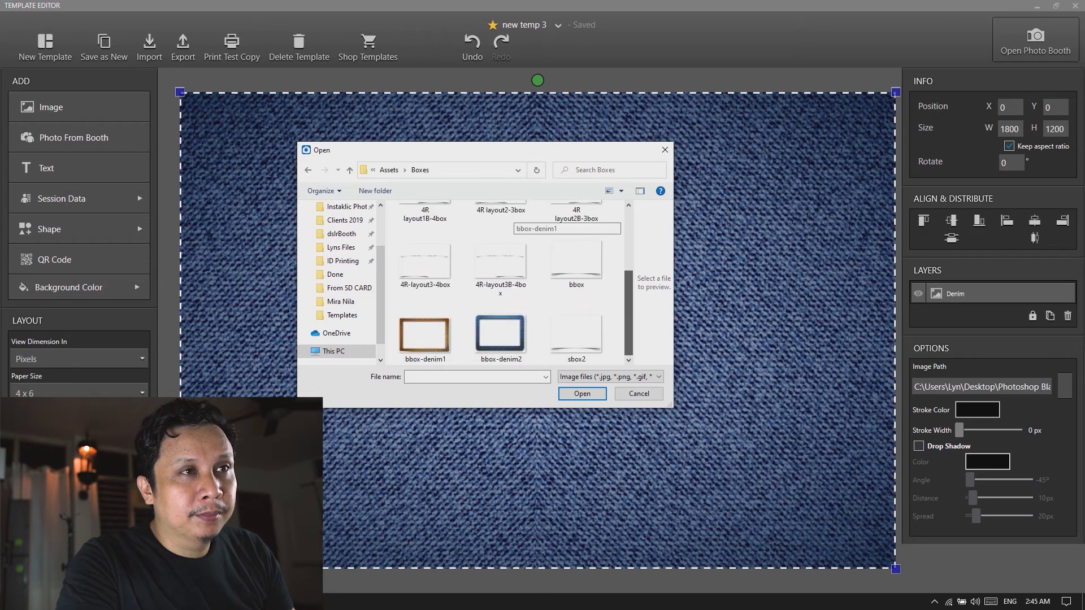
pyautogui.click(501, 335)
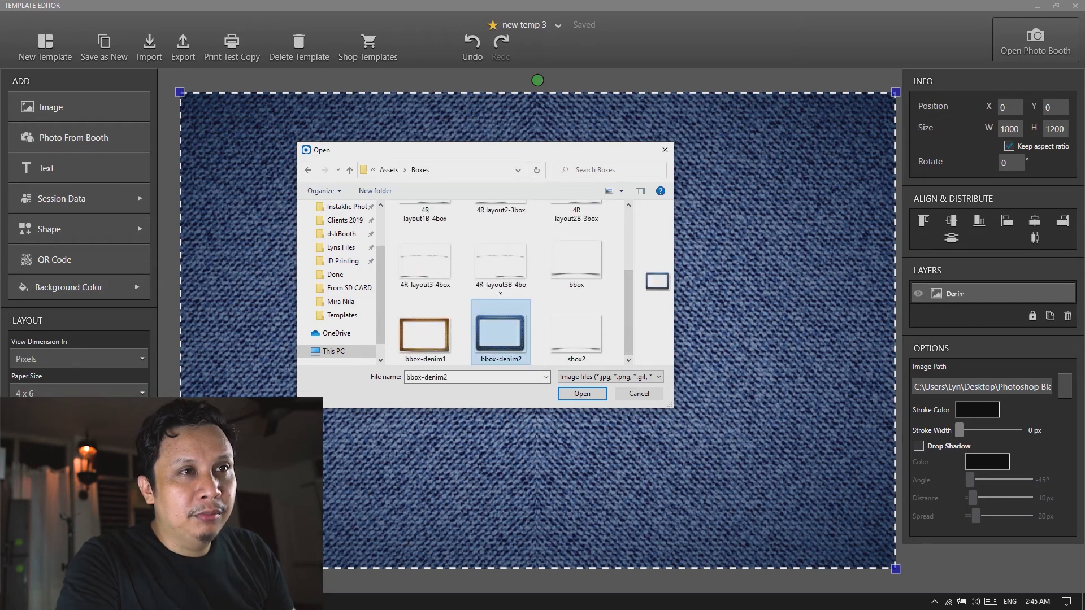
pyautogui.click(582, 394)
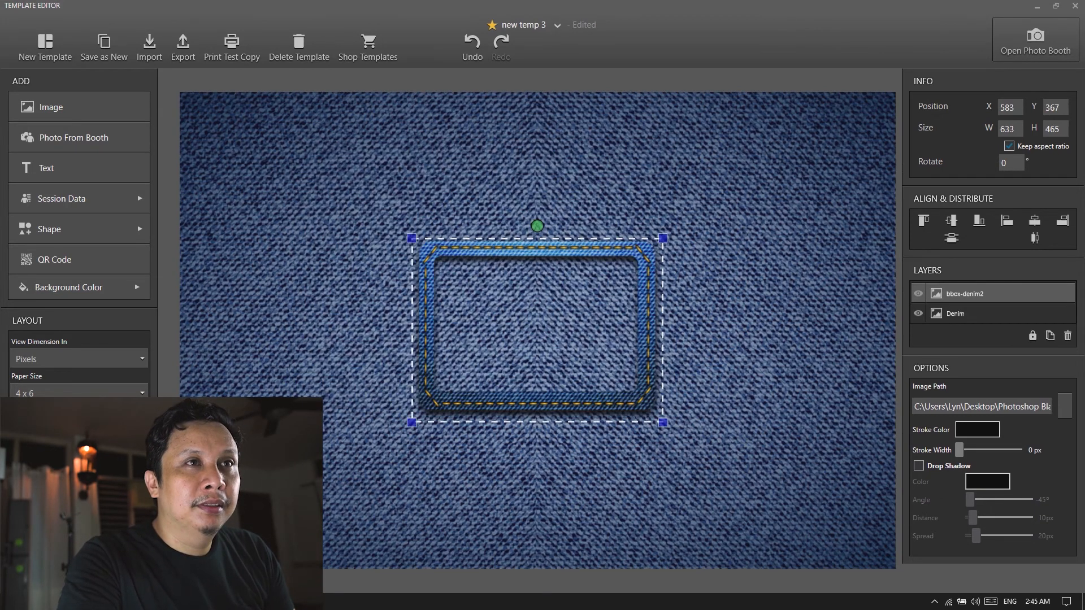
# - Place the bbox-denim2 frame in the canvas's upper-left corner at about X 70, Y 78 and rotate it -5°
pyautogui.moveTo(537, 330); pyautogui.dragTo(326, 210)
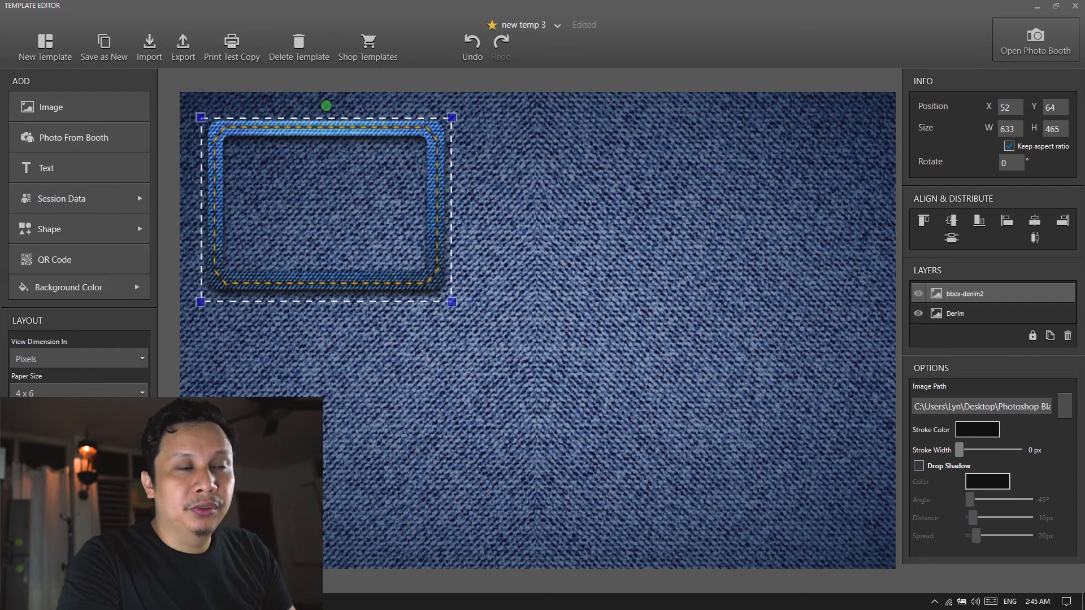
pyautogui.write('5')
pyautogui.press('BackSpace')
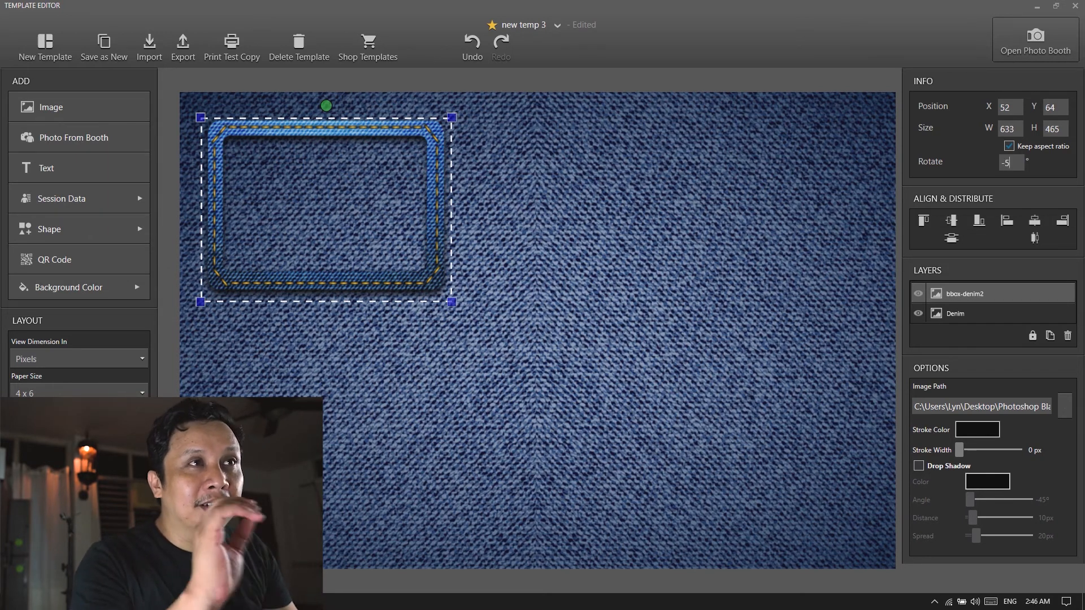
pyautogui.write('-5')
pyautogui.click(993, 314)
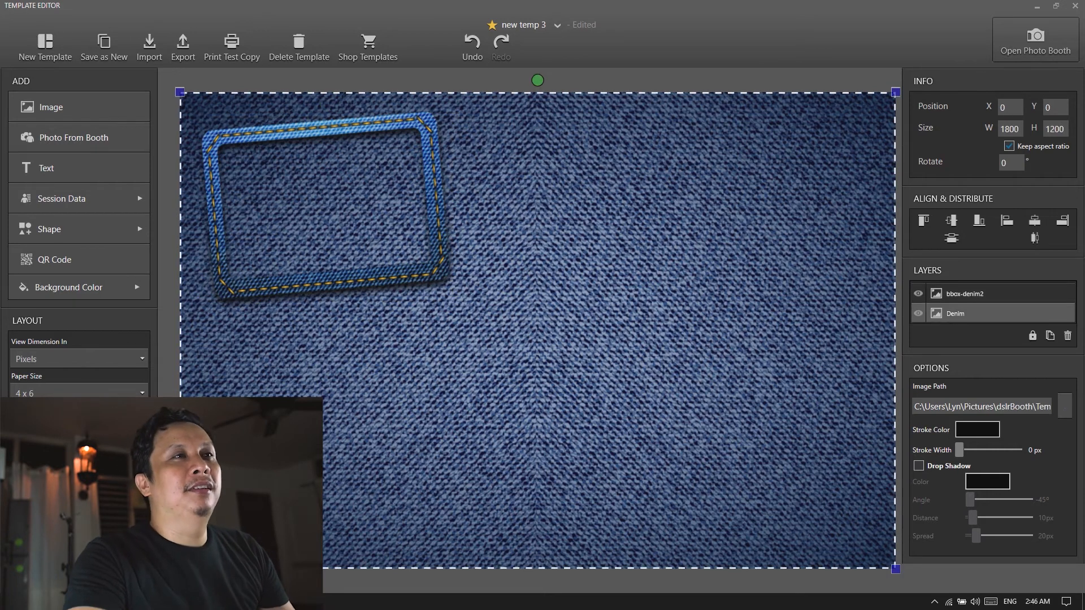
pyautogui.moveTo(326, 210); pyautogui.dragTo(333, 215)
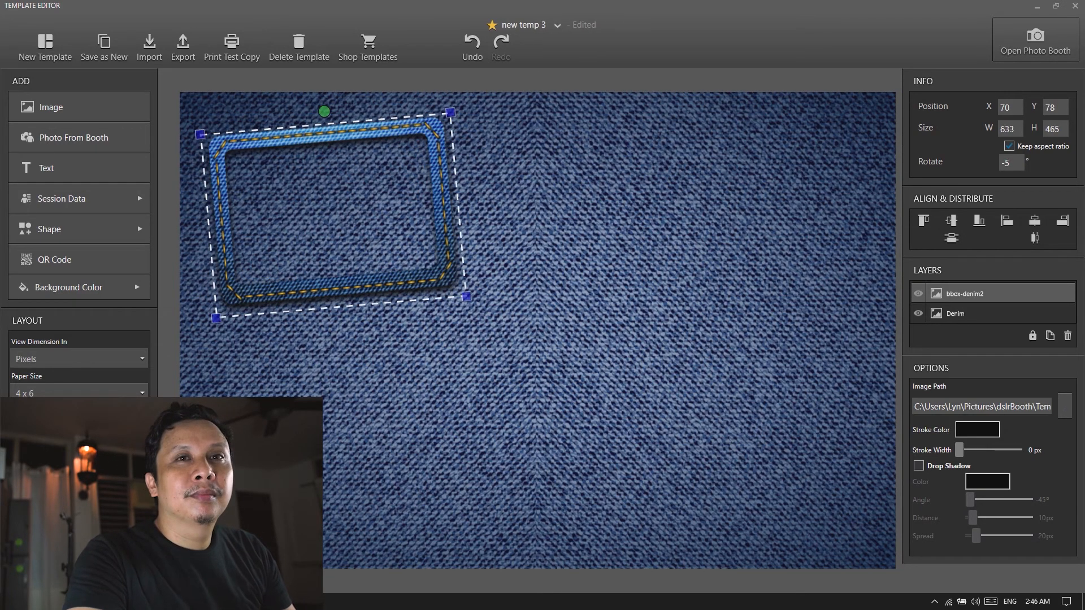
# - Duplicate the tilted denim frame, place the copy beside the original at about X 724, Y 62, and rotate it 5°
pyautogui.hotkey('ctrl', 'v')
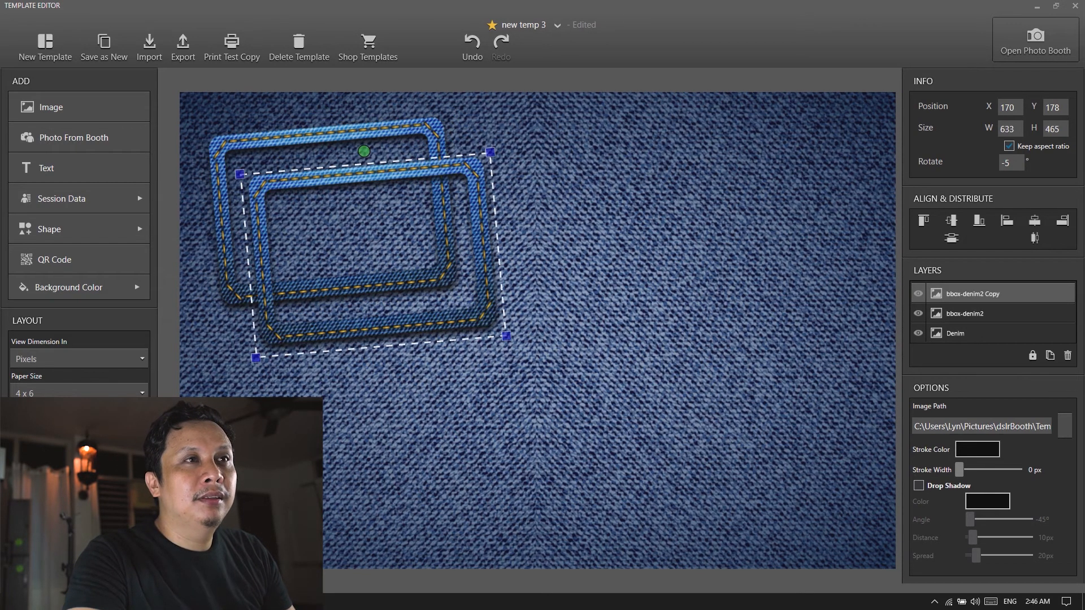
pyautogui.moveTo(373, 254); pyautogui.dragTo(594, 208)
pyautogui.doubleClick(1006, 163)
pyautogui.write('5')
pyautogui.press('Return')
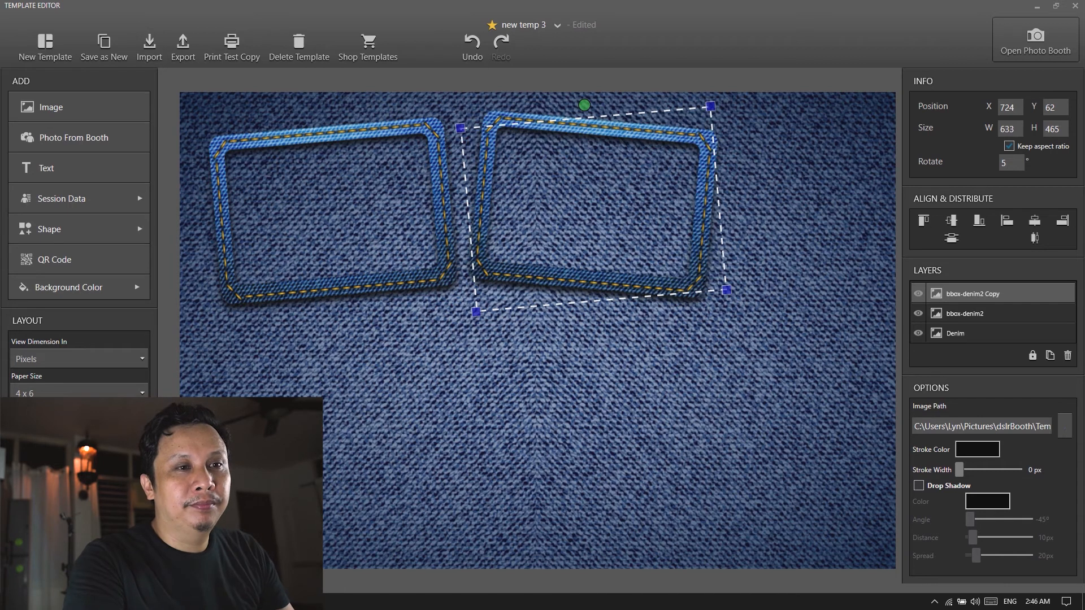
pyautogui.click(993, 333)
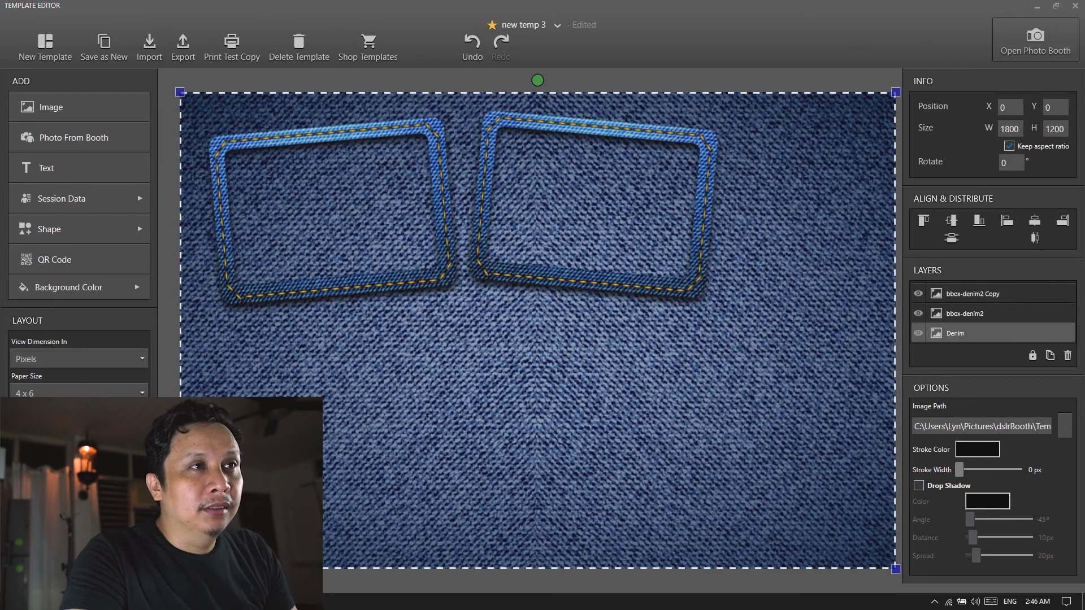
# - Move both tilted denim frames down to the canvas's lower edge, at about X 33, Y 713 and X 691, Y 714
pyautogui.moveTo(332, 212); pyautogui.dragTo(318, 468)
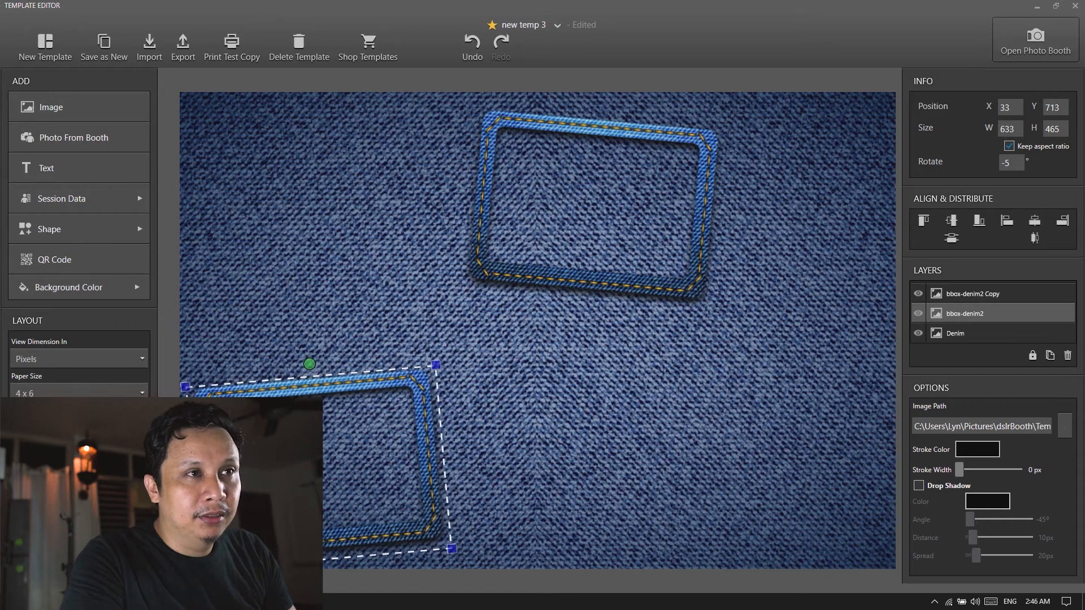
pyautogui.moveTo(594, 210); pyautogui.dragTo(580, 468)
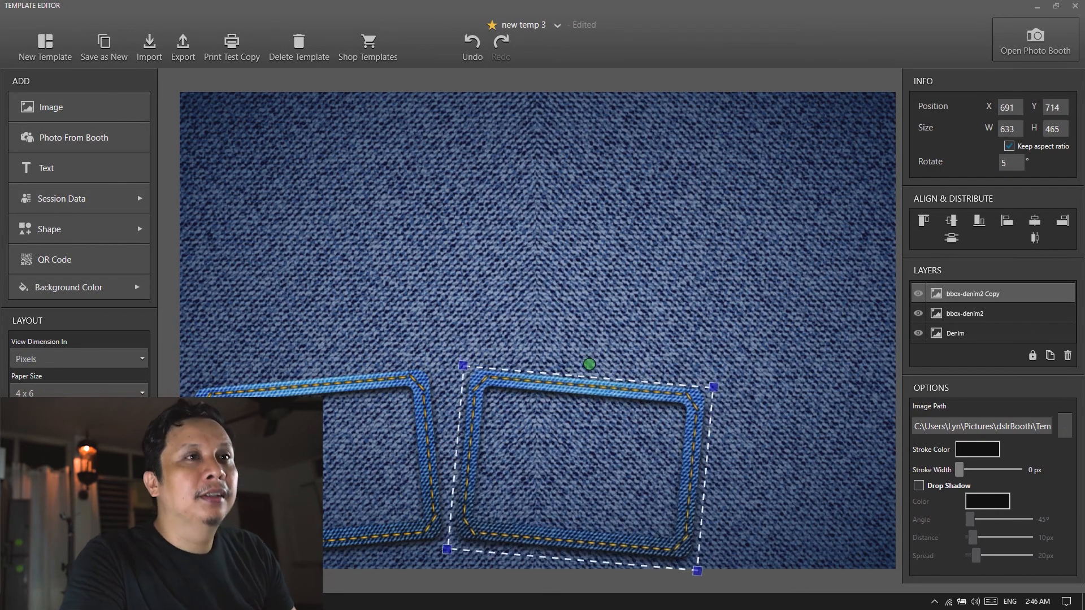
pyautogui.click(565, 282)
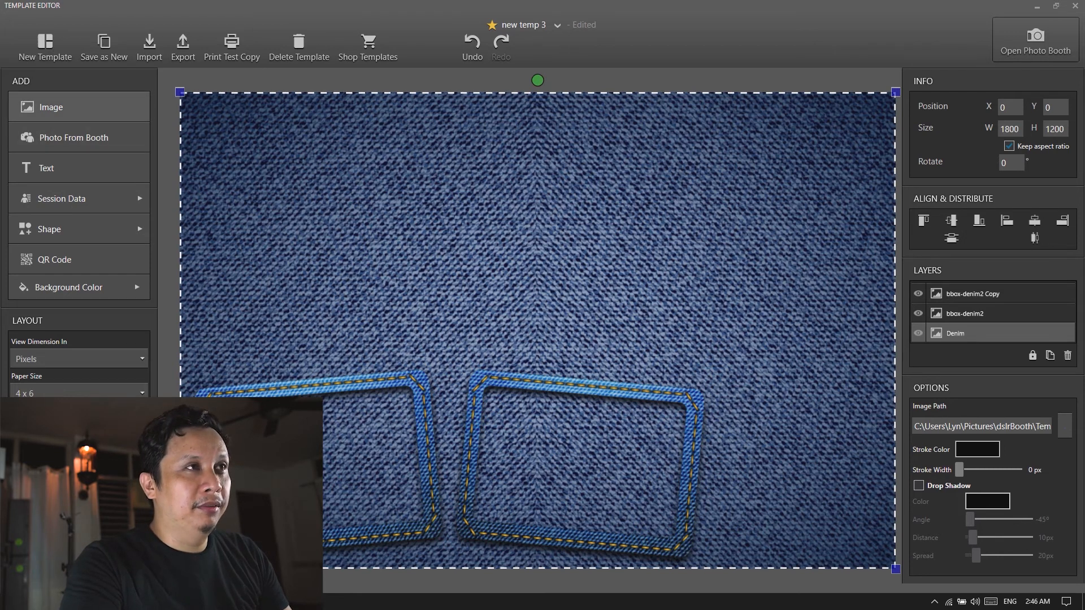
# - Insert the bbox-denim1 image from the Boxes folder and place it above the small frames at about X 72, Y 21
pyautogui.click(79, 107)
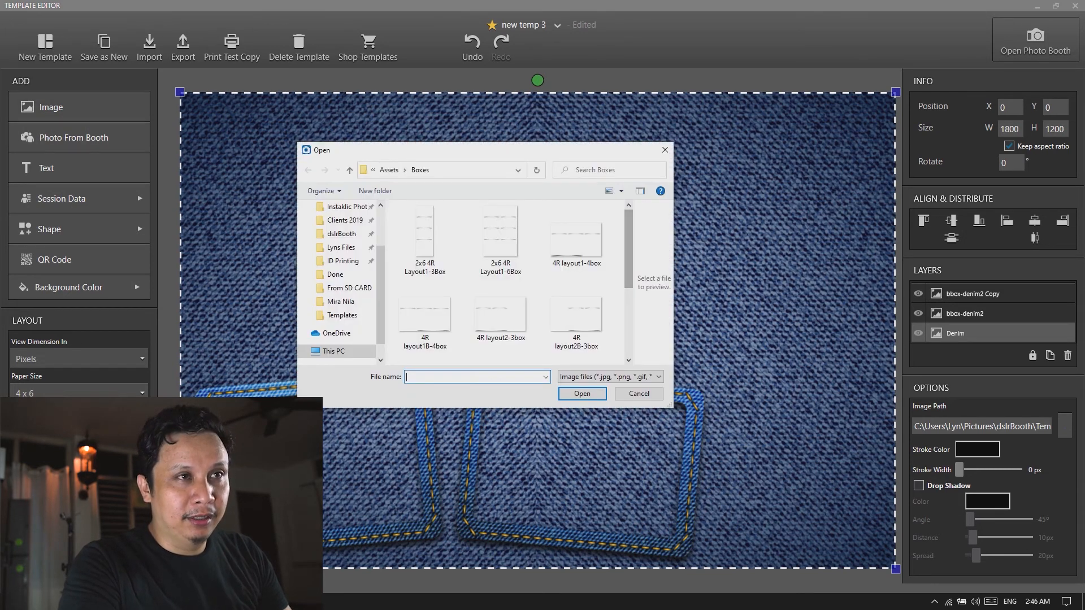
pyautogui.moveTo(629, 246); pyautogui.dragTo(628, 315)
pyautogui.click(425, 334)
pyautogui.click(585, 394)
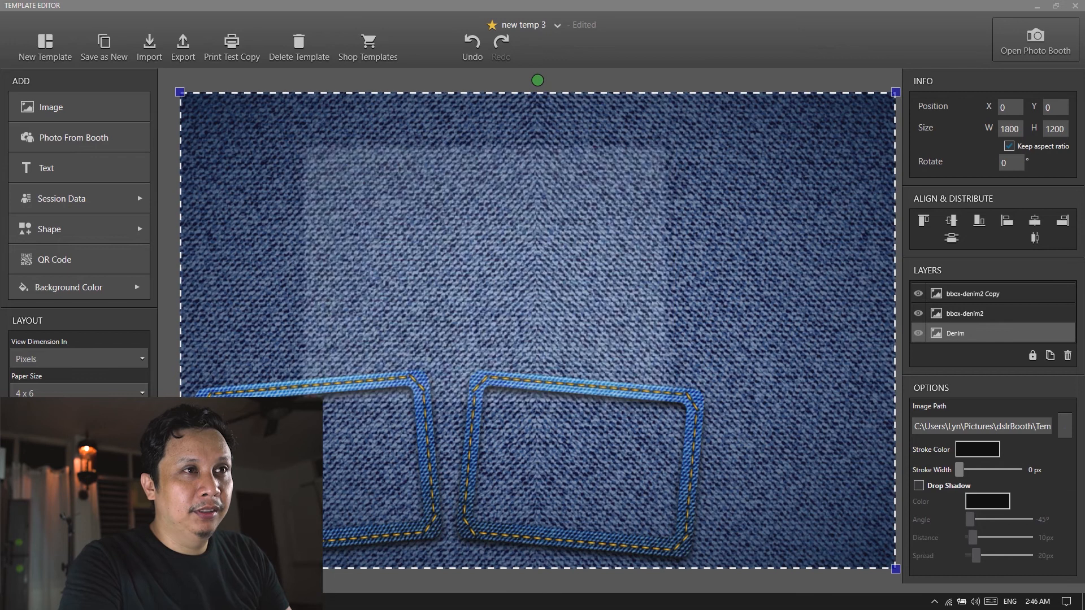
pyautogui.moveTo(537, 328); pyautogui.dragTo(439, 254)
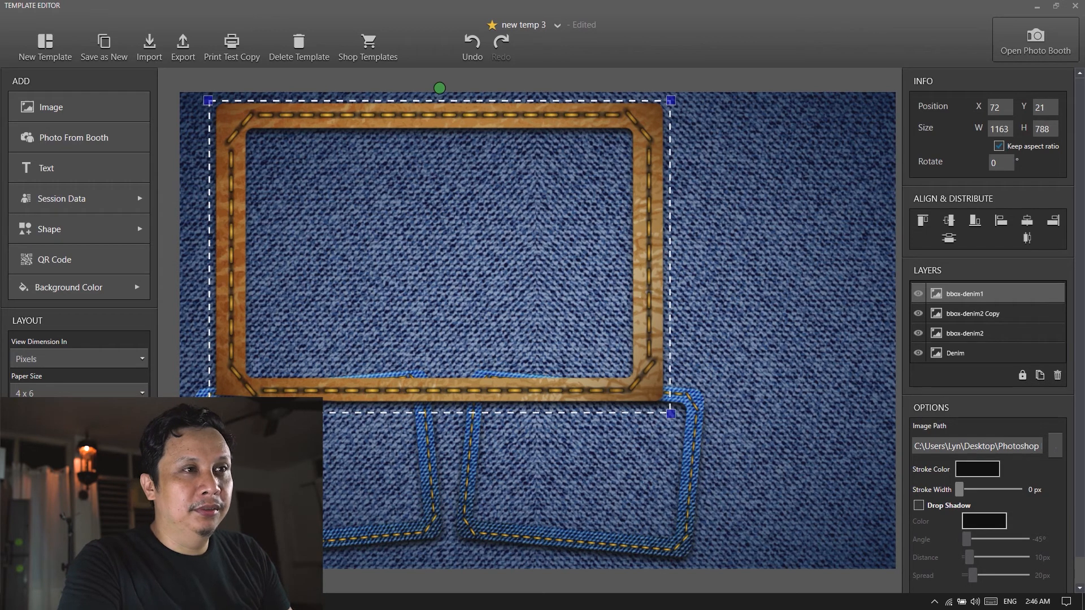
# - Bring both bbox-denim2 frame layers in front of the bbox-denim1 layer
pyautogui.click(345, 460)
pyautogui.keyDown('ctrl'); pyautogui.click(576, 468); pyautogui.keyUp('ctrl')
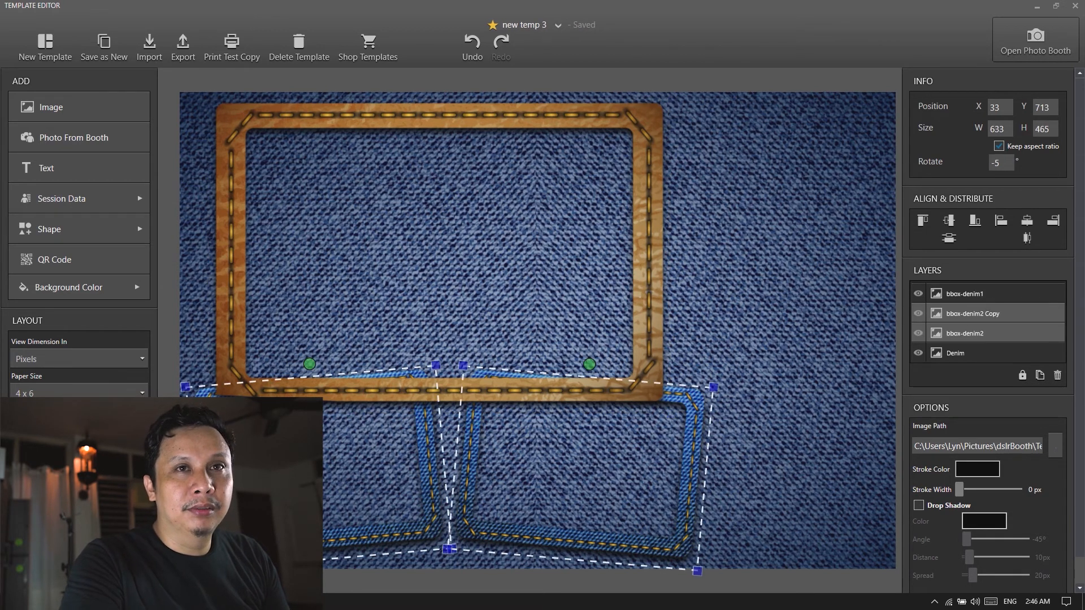
pyautogui.moveTo(984, 316); pyautogui.dragTo(985, 291)
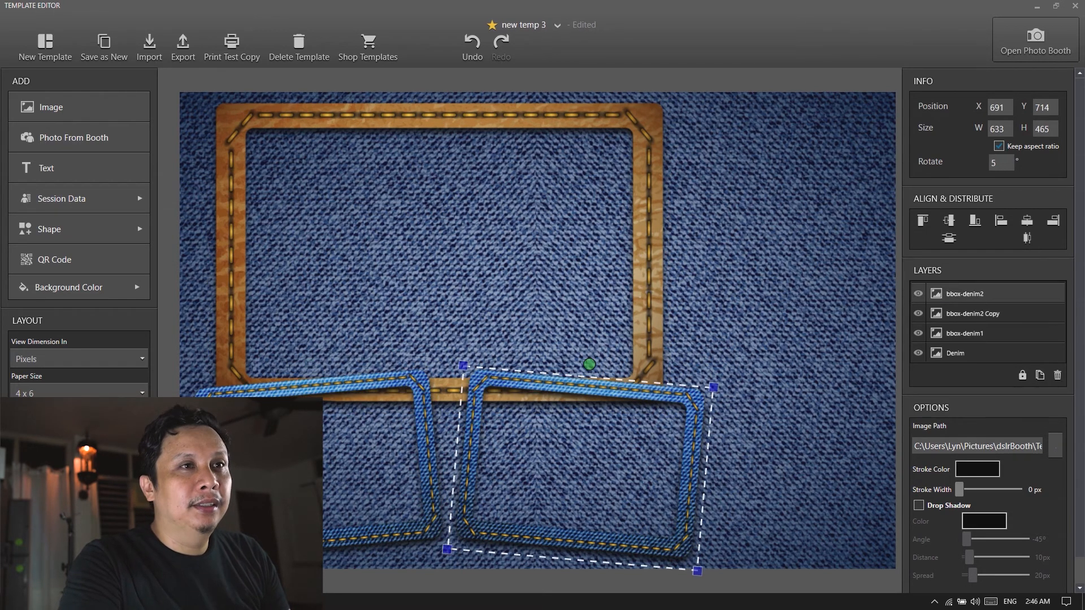
# - Nudge the two small denim frames down to about X 28, Y 735 and X 682, Y 732
pyautogui.moveTo(362, 464); pyautogui.dragTo(361, 470)
pyautogui.moveTo(585, 469); pyautogui.dragTo(582, 476)
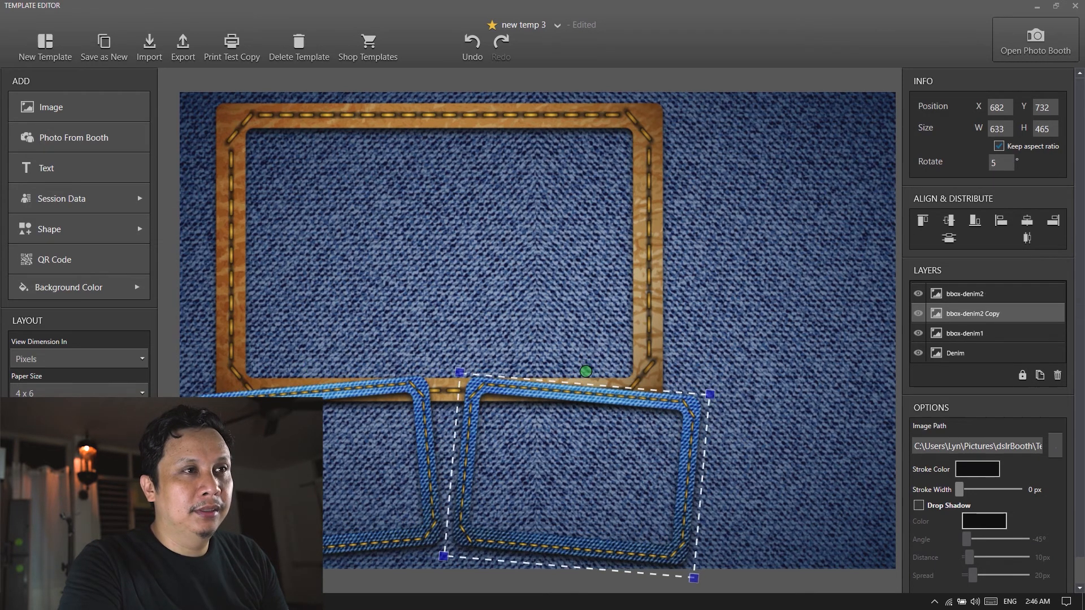
pyautogui.moveTo(373, 467); pyautogui.dragTo(372, 469)
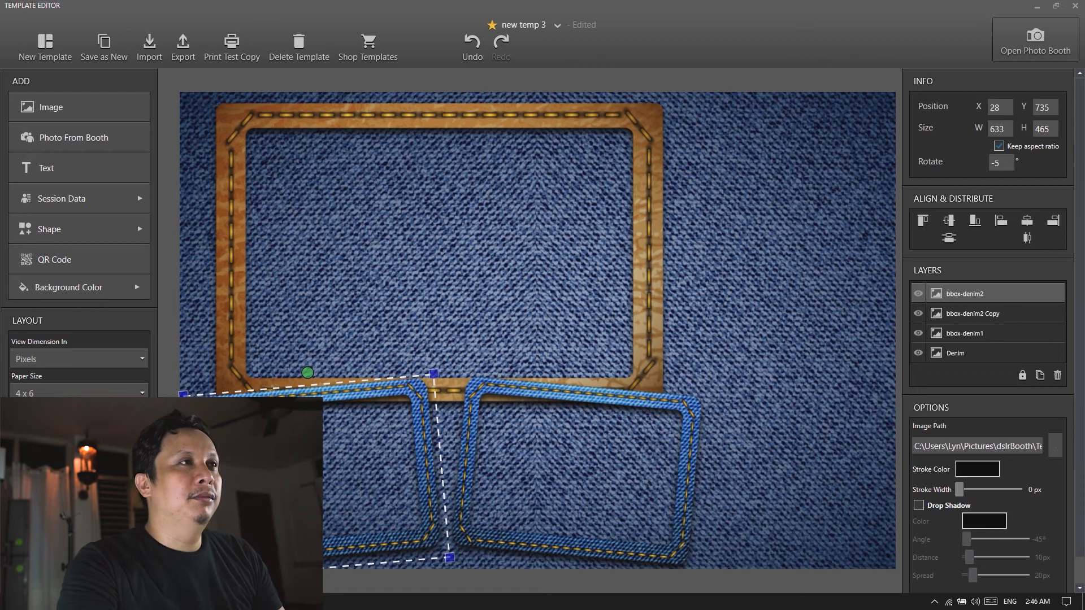
pyautogui.click(780, 271)
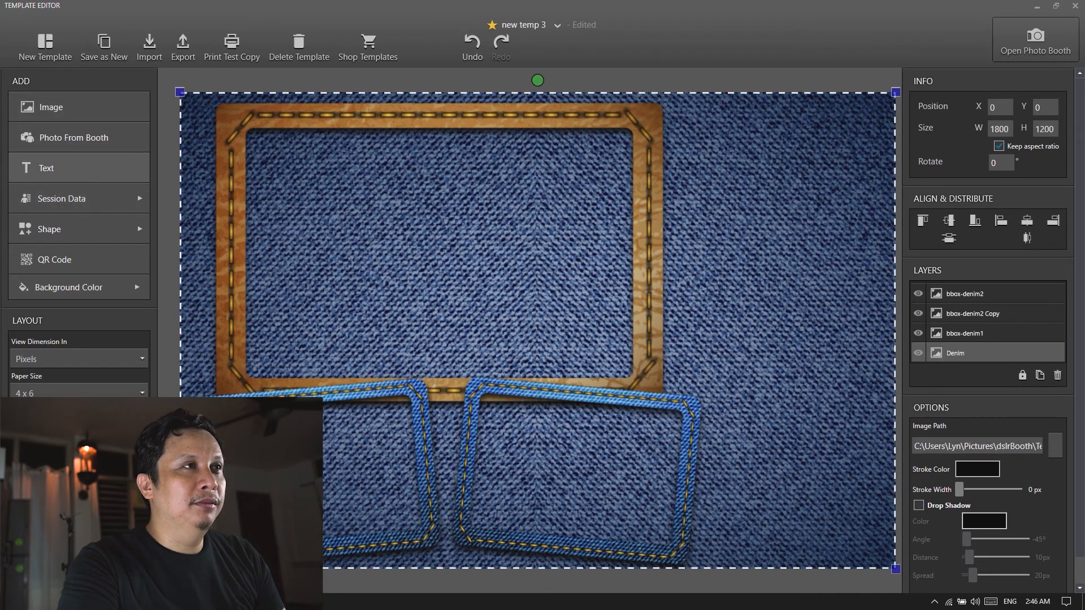
# - Add the Photo 1 placeholder and fit it to the large brown frame's opening, at about 983 x 655 pixels
pyautogui.click(74, 137)
pyautogui.moveTo(349, 231); pyautogui.dragTo(332, 183)
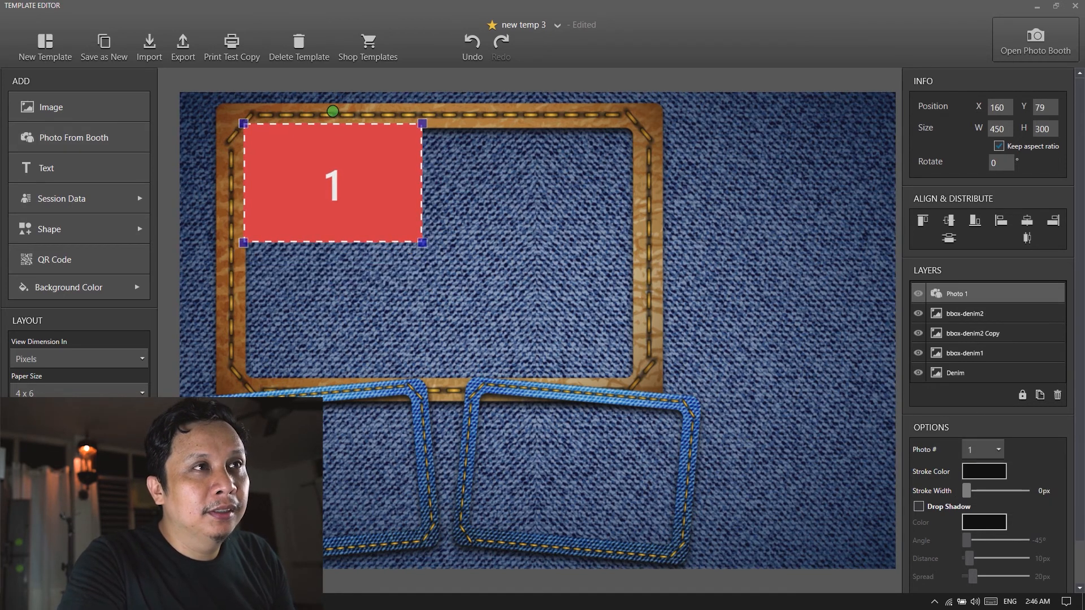
pyautogui.moveTo(422, 243); pyautogui.dragTo(634, 384)
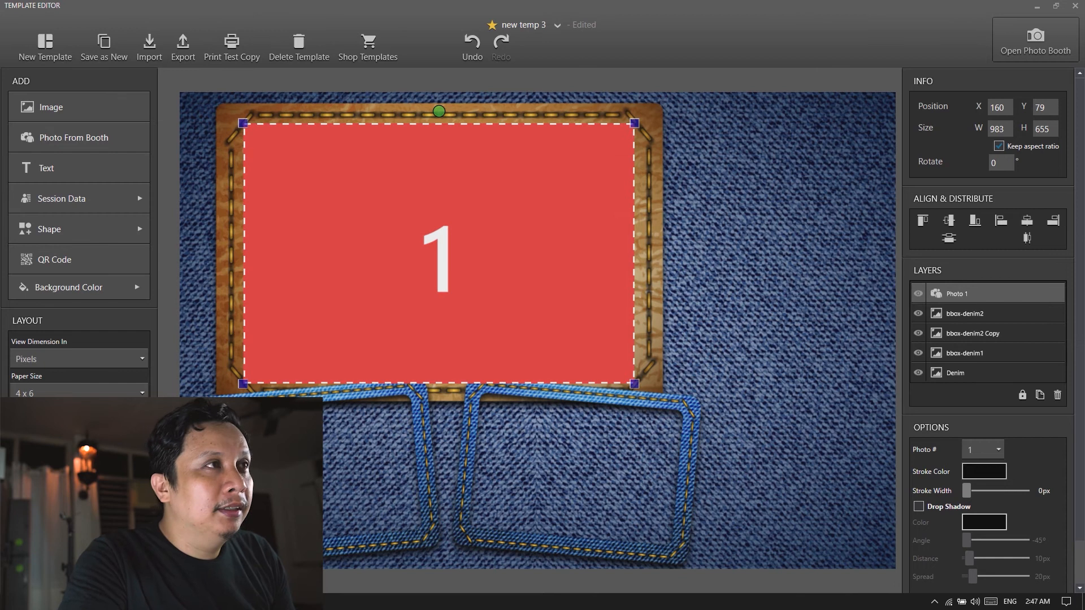
# - Add the Photo 2 and Photo 3 placeholders and place one over each small denim frame, with Photo 3 over the right-hand frame
pyautogui.click(73, 138)
pyautogui.click(73, 137)
pyautogui.moveTo(349, 232); pyautogui.dragTo(578, 478)
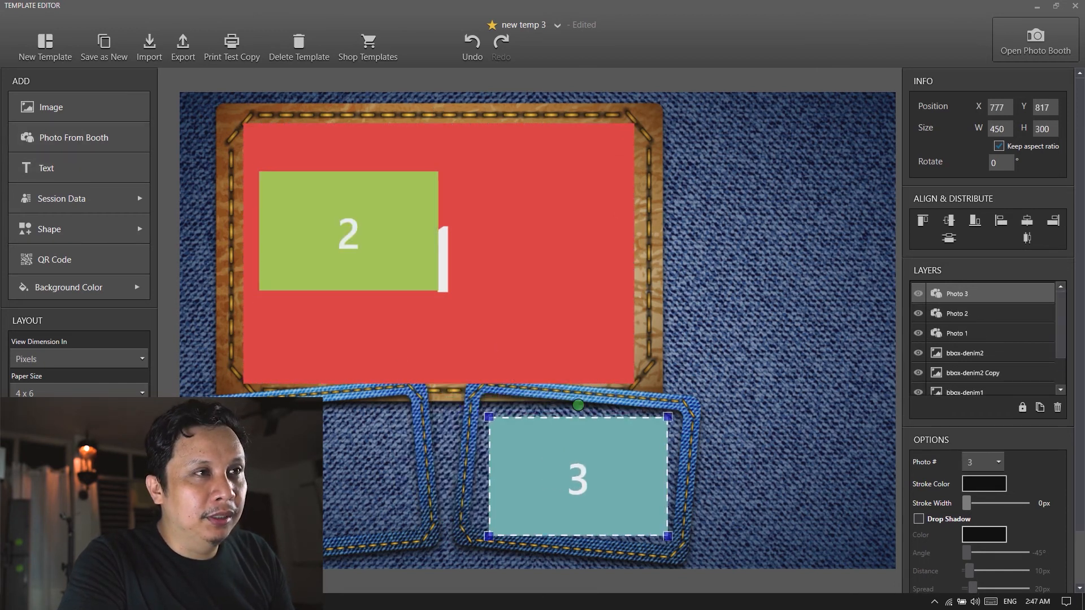
pyautogui.moveTo(348, 231); pyautogui.dragTo(315, 475)
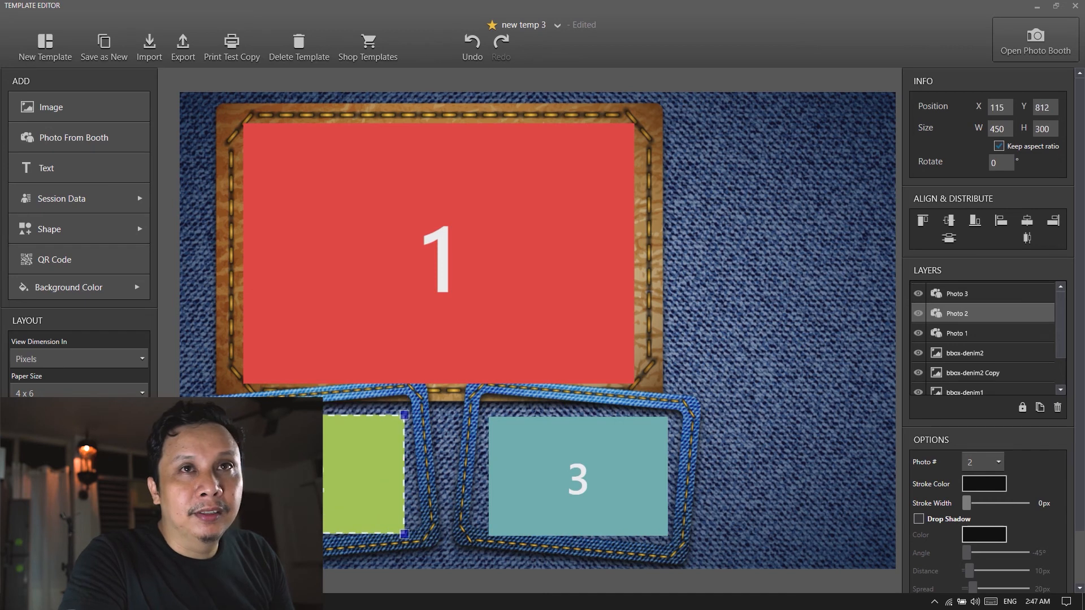
# - Rotate the Photo 2 placeholder -5° and fit it to its denim frame at about 528 x 352 pixels
pyautogui.doubleClick(994, 163)
pyautogui.write('-')
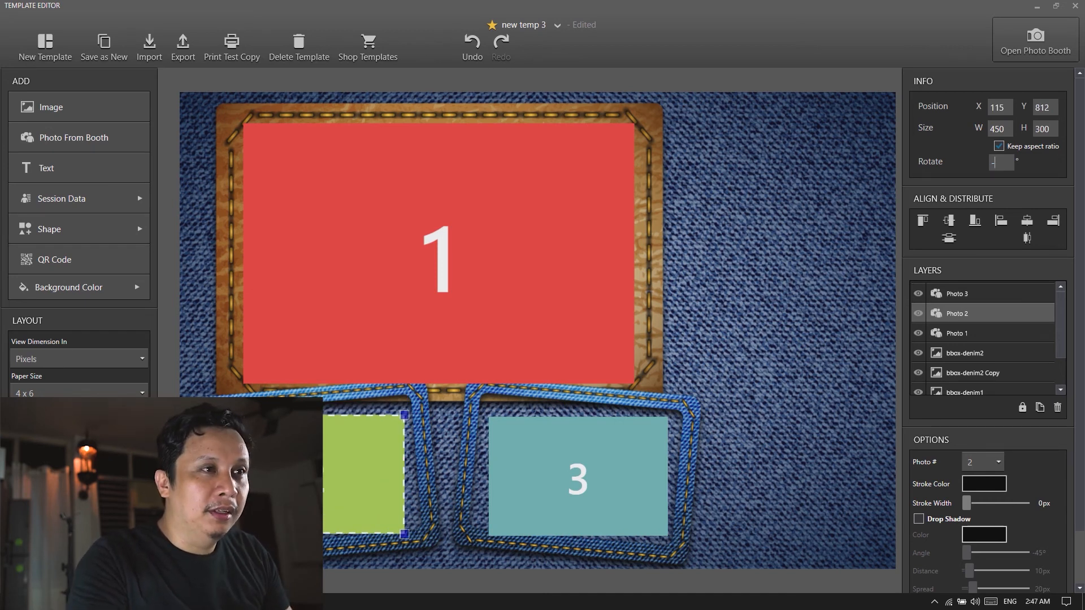
pyautogui.write('5')
pyautogui.moveTo(226, 416); pyautogui.dragTo(211, 407)
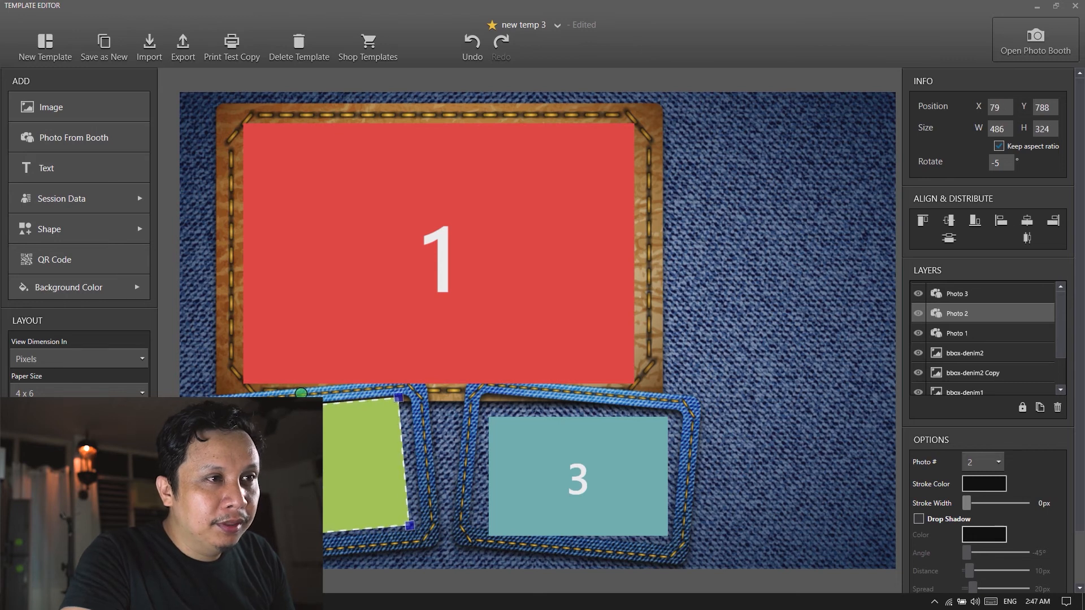
pyautogui.moveTo(410, 526); pyautogui.dragTo(422, 533)
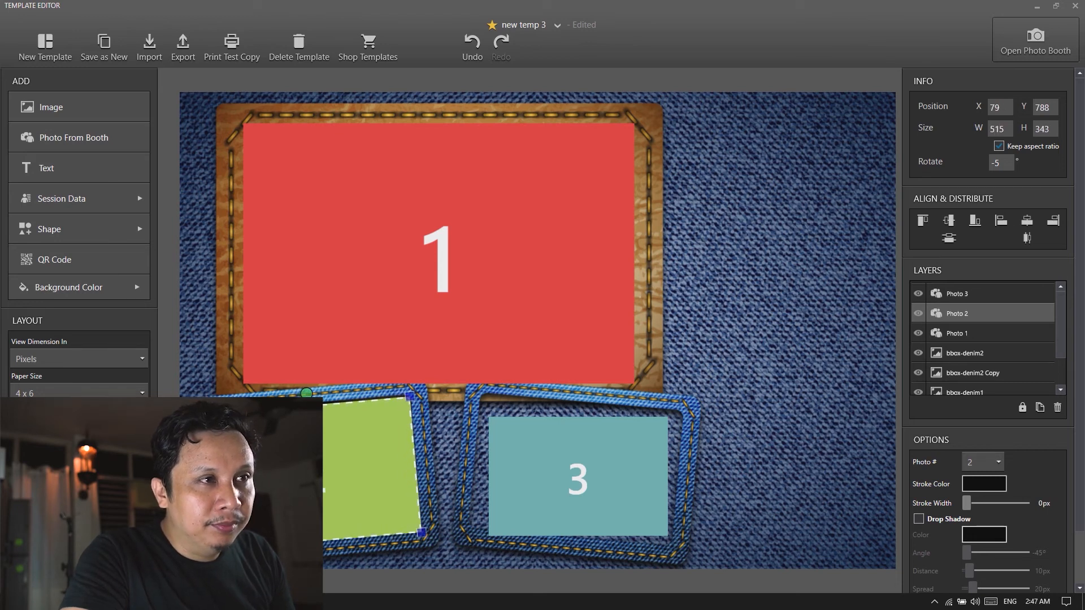
pyautogui.moveTo(305, 473); pyautogui.dragTo(303, 470)
pyautogui.moveTo(420, 529); pyautogui.dragTo(424, 533)
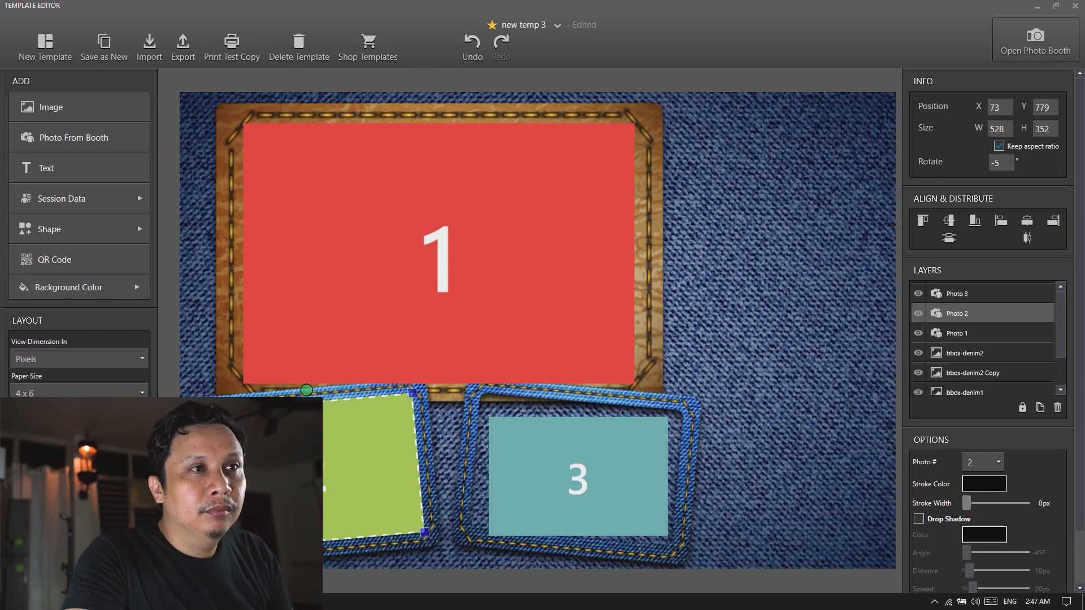
# - Rotate the Photo 3 placeholder 5°, set its width to 528 pixels, and align it within its denim frame
pyautogui.click(578, 477)
pyautogui.doubleClick(995, 163)
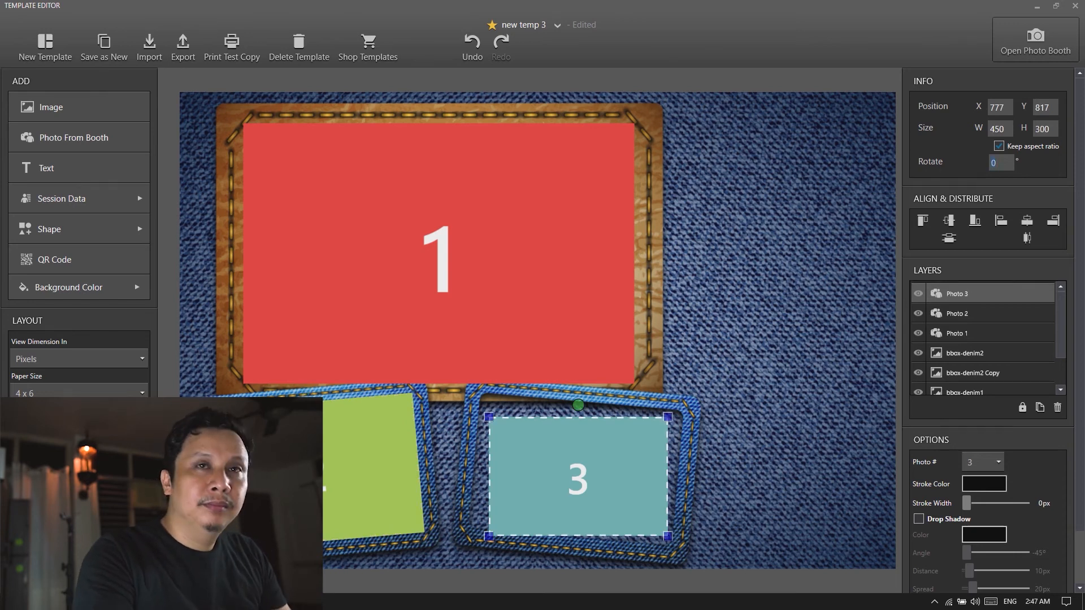
pyautogui.write('5')
pyautogui.click(774, 384)
pyautogui.moveTo(578, 478); pyautogui.dragTo(563, 458)
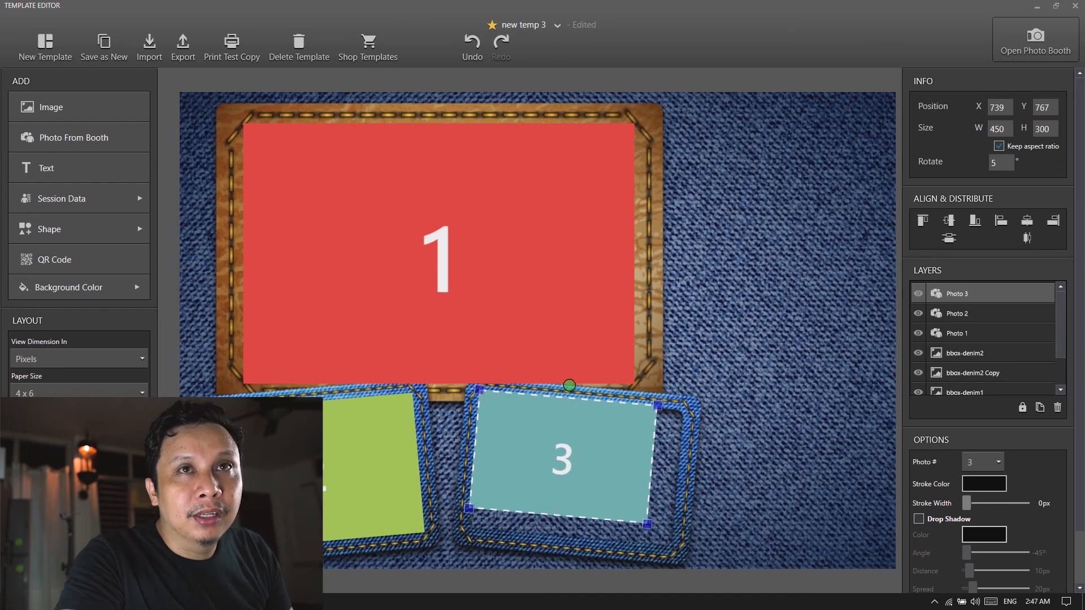
pyautogui.doubleClick(997, 130)
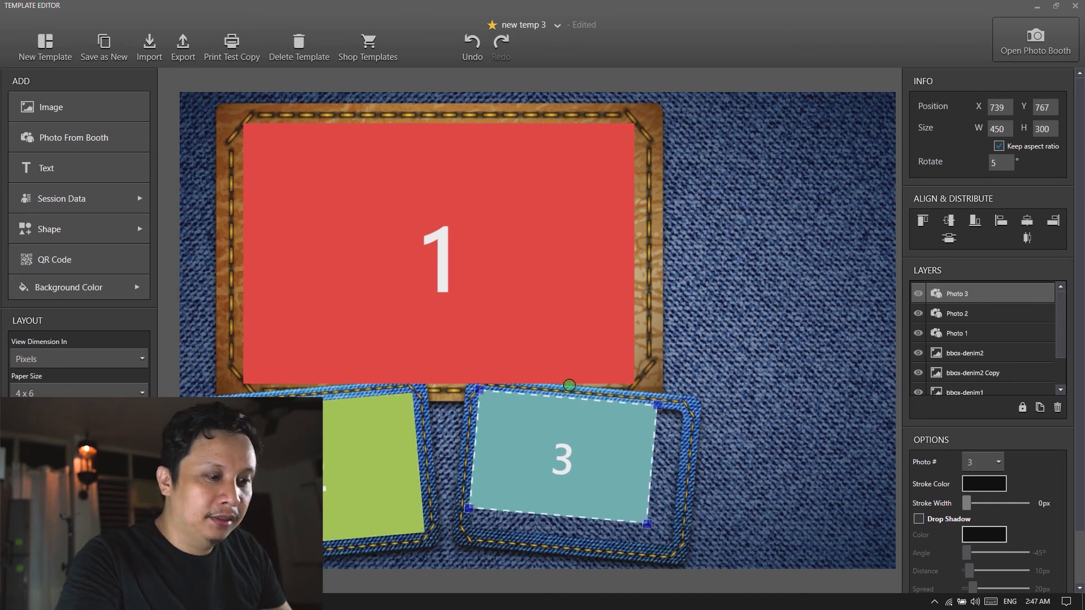
pyautogui.write('528')
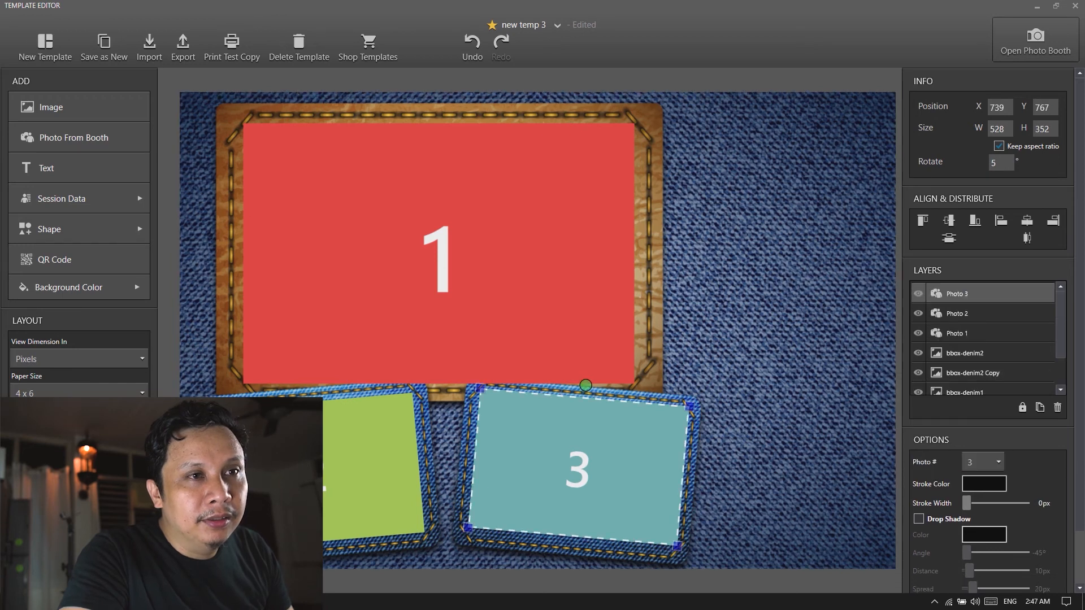
pyautogui.moveTo(577, 470); pyautogui.dragTo(576, 474)
pyautogui.click(775, 408)
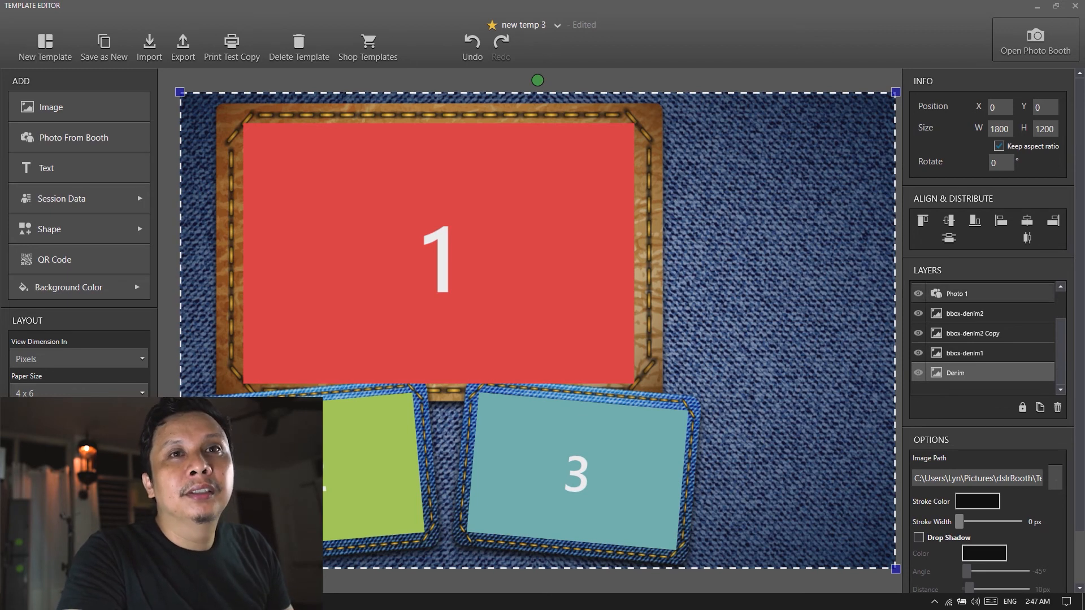
# - Move the Photo 1 layer behind the bbox-denim1 frame layer
pyautogui.click(497, 253)
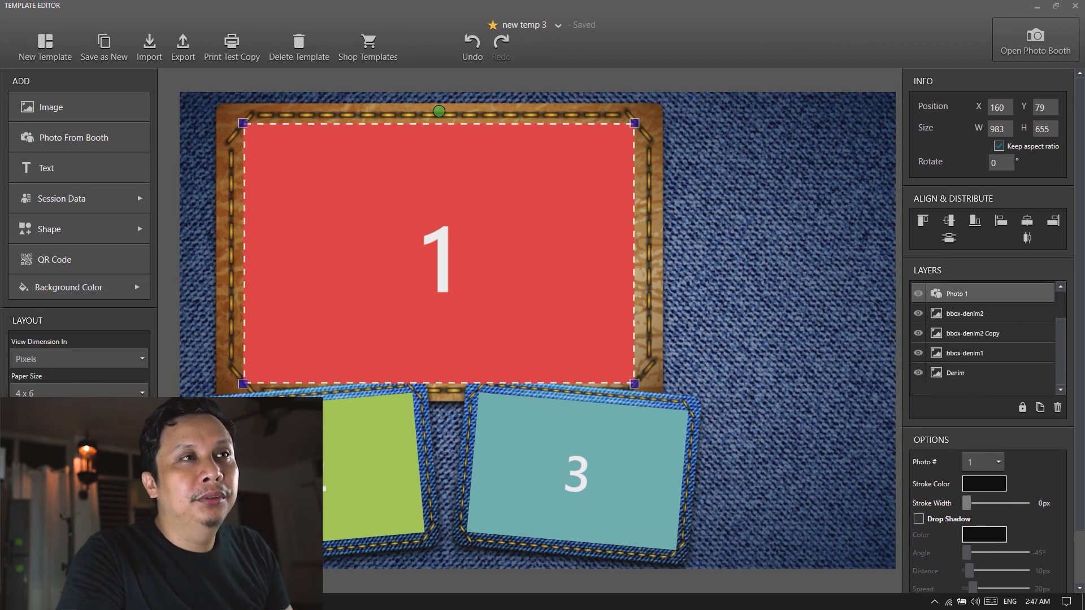
pyautogui.click(650, 253)
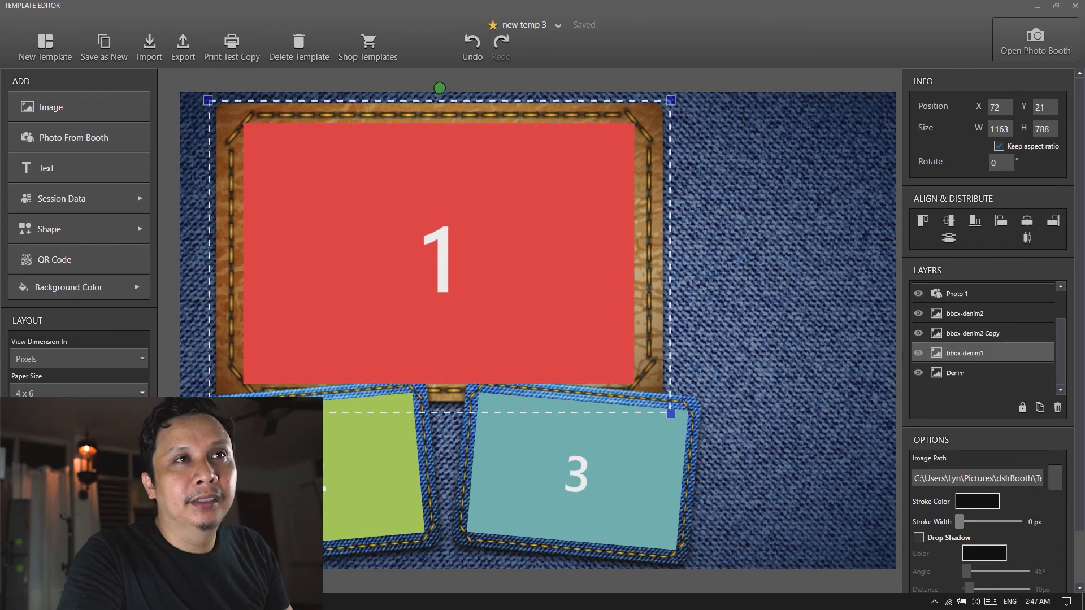
pyautogui.moveTo(960, 293); pyautogui.dragTo(980, 367)
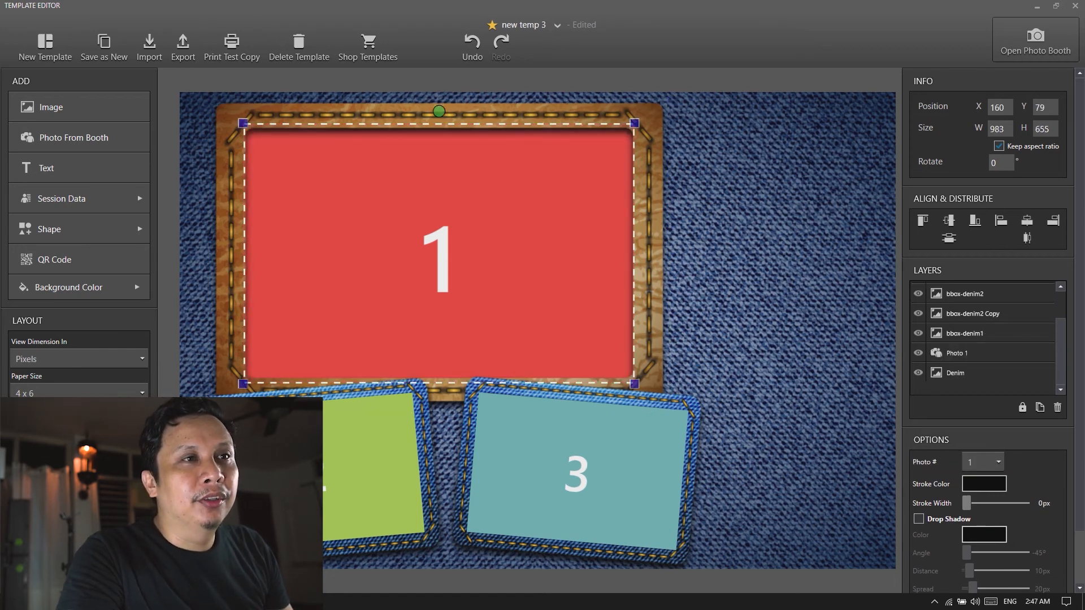
# - Move the Photo 2 and Photo 3 layers together behind the bbox-denim2 and bbox-denim2 Copy frame layers
pyautogui.click(571, 464)
pyautogui.click(373, 468)
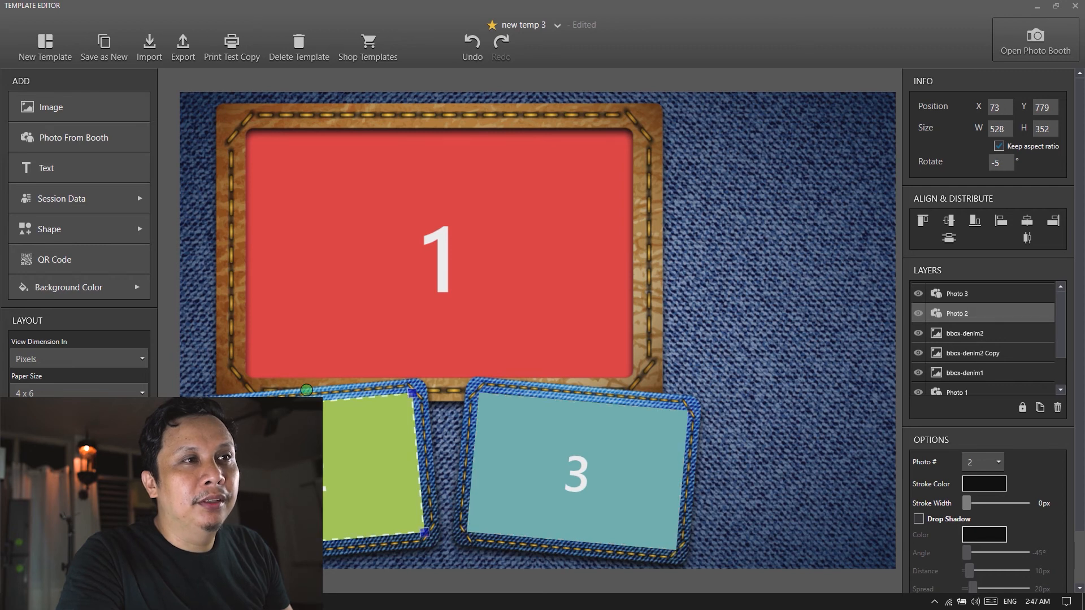
pyautogui.click(965, 333)
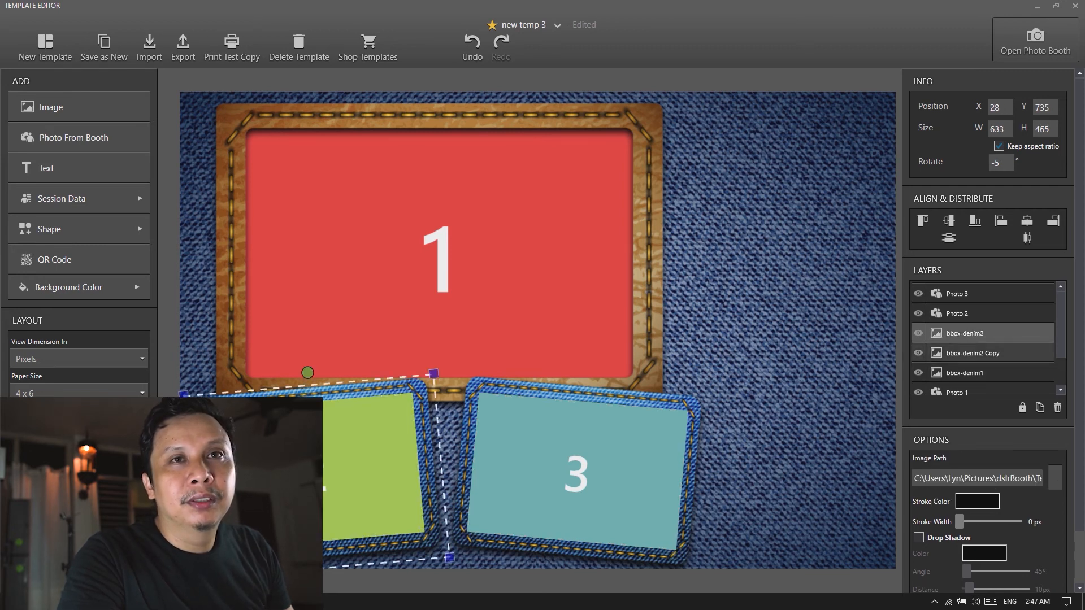
pyautogui.keyDown('ctrl'); pyautogui.click(956, 293); pyautogui.keyUp('ctrl')
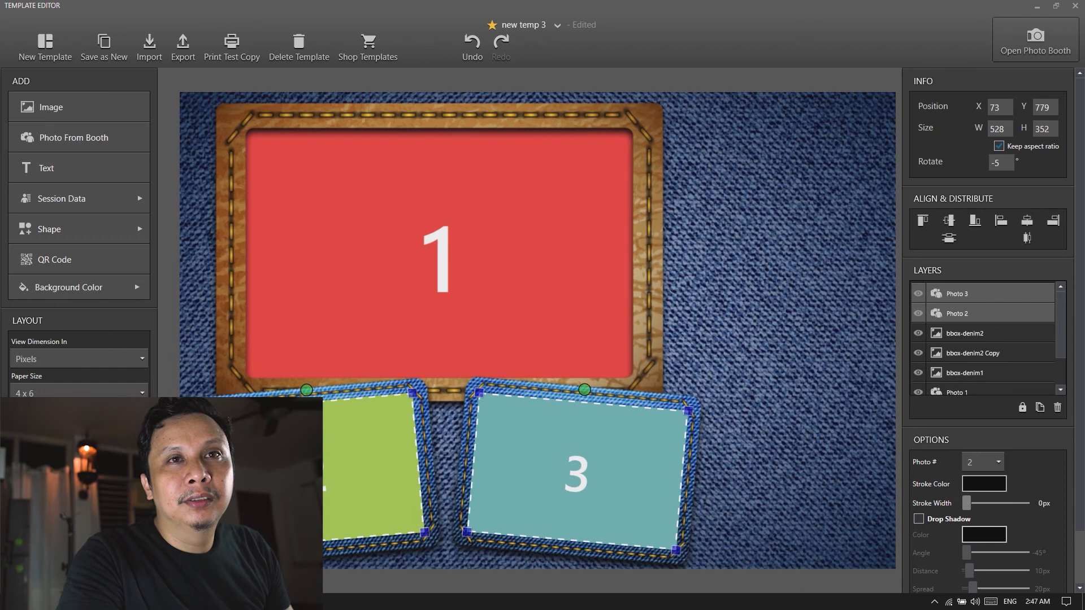
pyautogui.moveTo(933, 332); pyautogui.dragTo(972, 370)
pyautogui.click(792, 339)
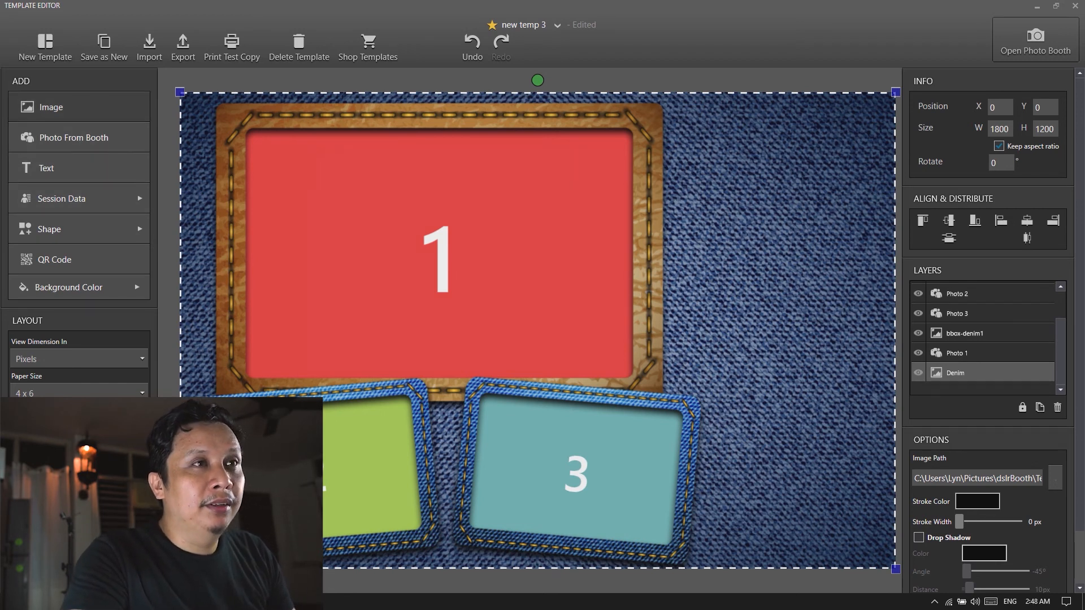
# - Try the Floral1 image from the Banners folder in the empty denim area beside the large frame, and delete it
pyautogui.click(79, 108)
pyautogui.click(388, 170)
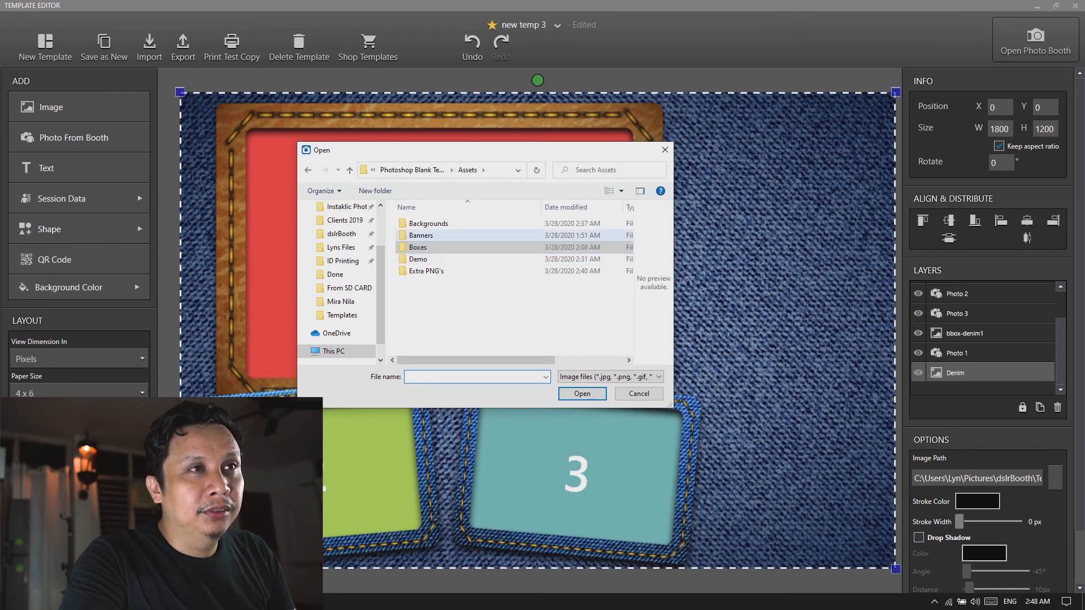
pyautogui.doubleClick(421, 235)
pyautogui.click(503, 235)
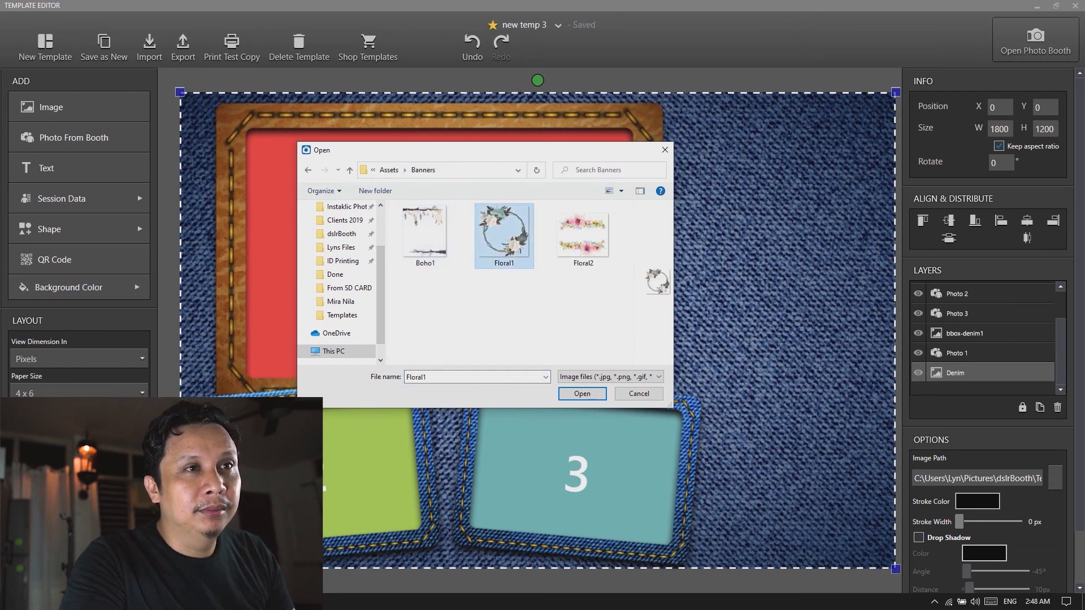
pyautogui.click(582, 393)
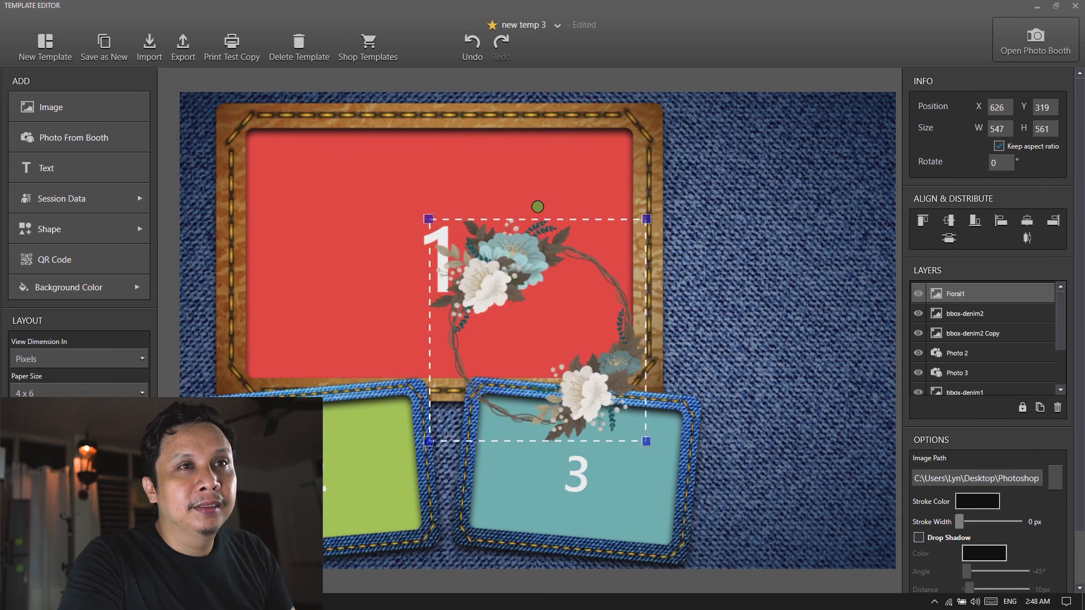
pyautogui.moveTo(537, 330); pyautogui.dragTo(775, 263)
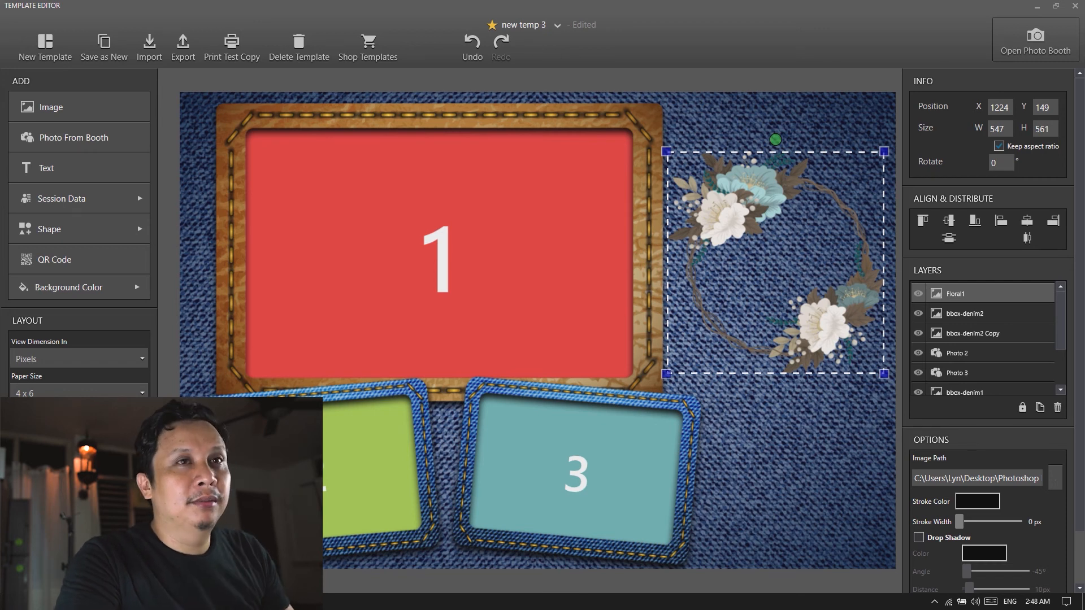
pyautogui.press('Delete')
# - Add the Floral2 image from the Banners folder and place it beside the large frame at about X 1090, Y 179
pyautogui.click(79, 108)
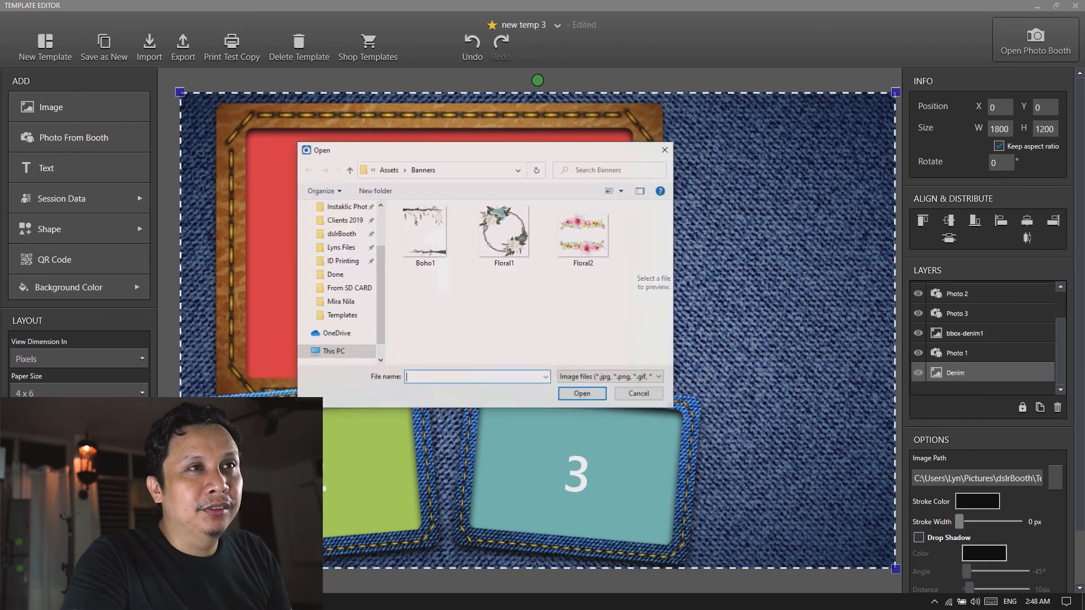
pyautogui.click(583, 236)
pyautogui.click(582, 394)
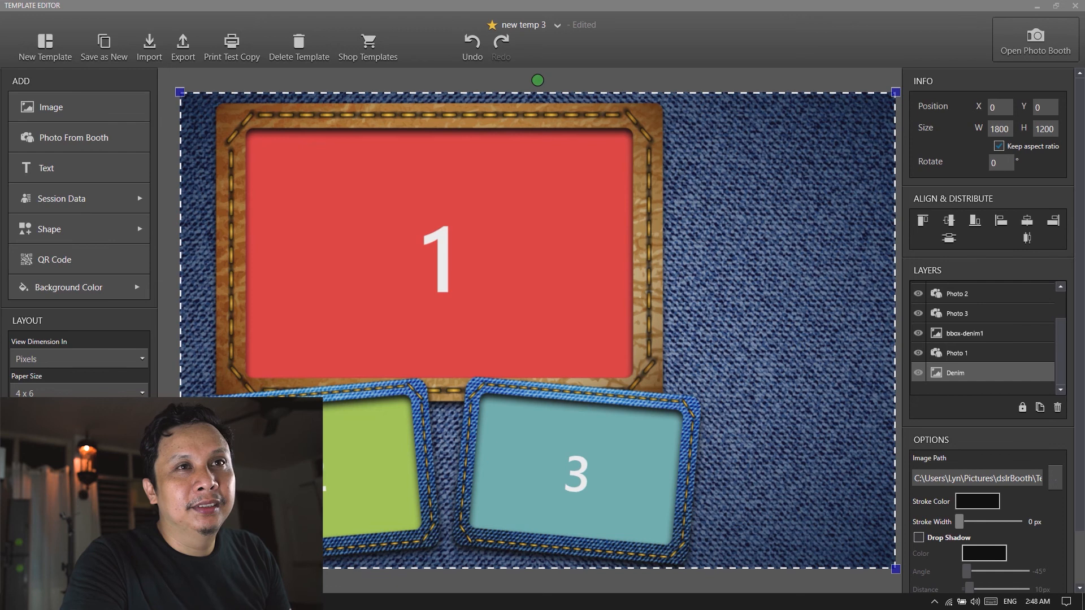
pyautogui.moveTo(537, 330); pyautogui.dragTo(761, 289)
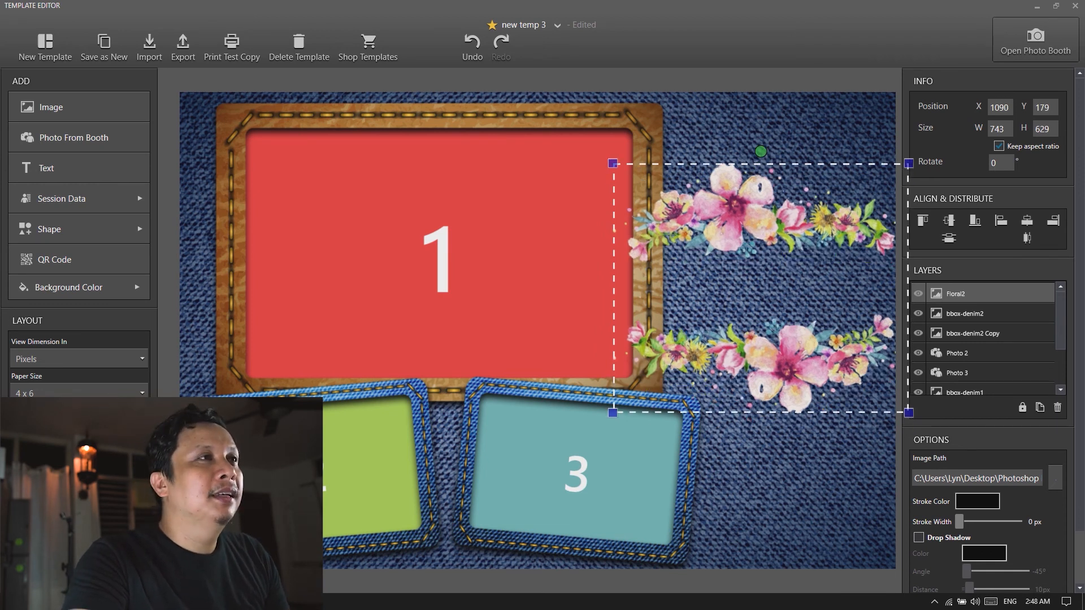
# - Add a text element reading "Bride & Groom" and set its rotation to 0°
pyautogui.click(46, 168)
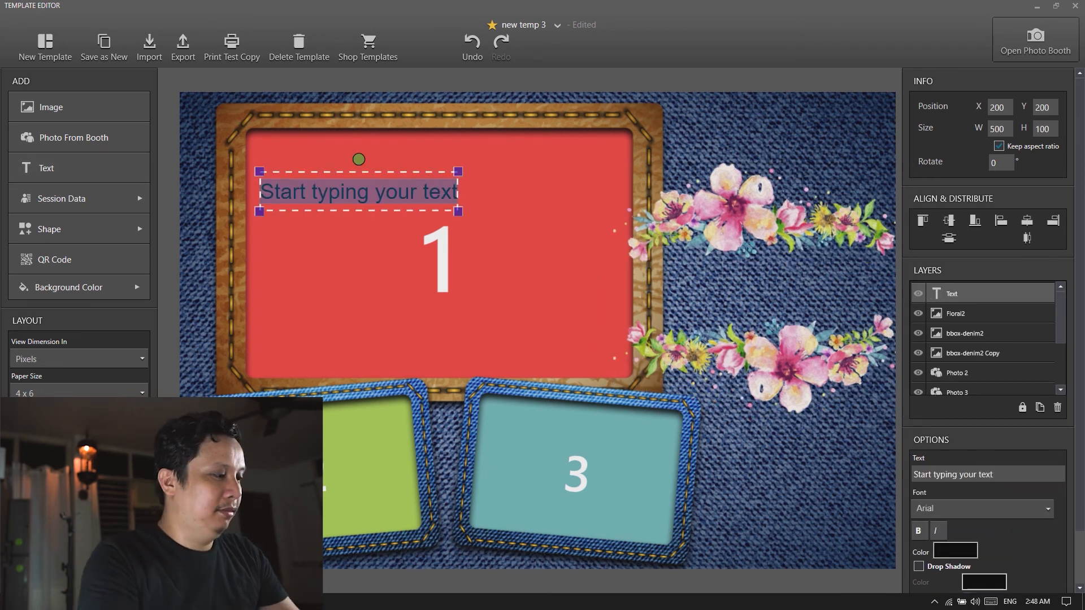
pyautogui.write('Bride ')
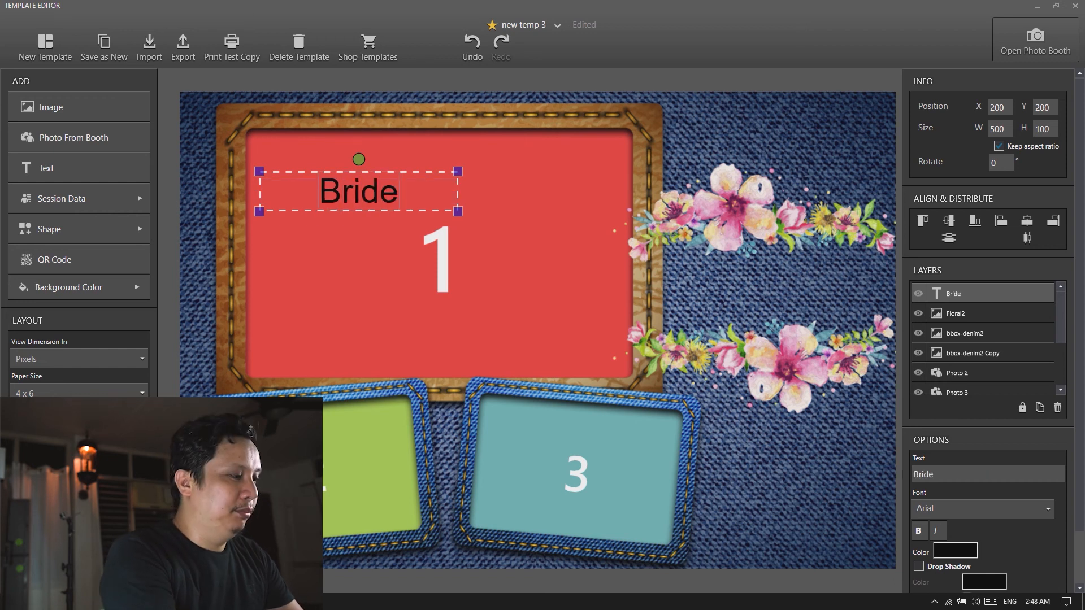
pyautogui.write('& Gr')
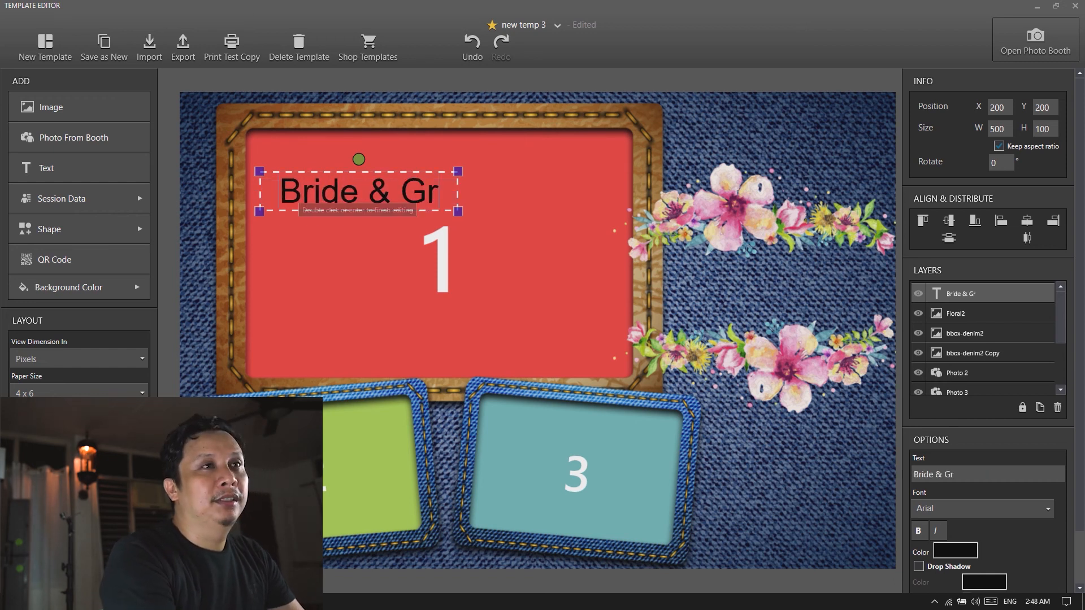
pyautogui.write('oom')
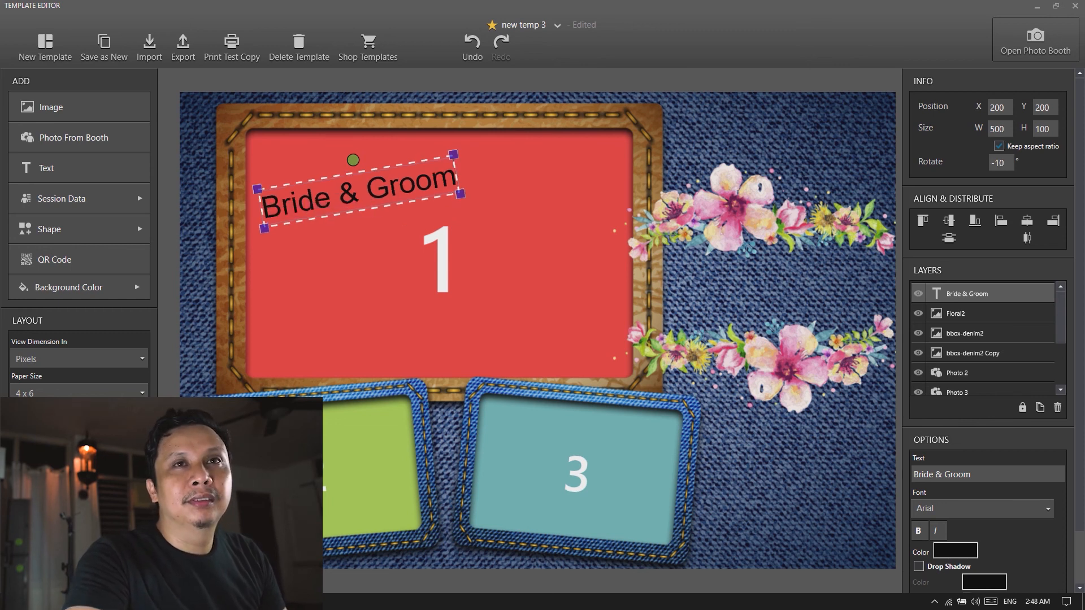
pyautogui.doubleClick(999, 163)
pyautogui.write('0')
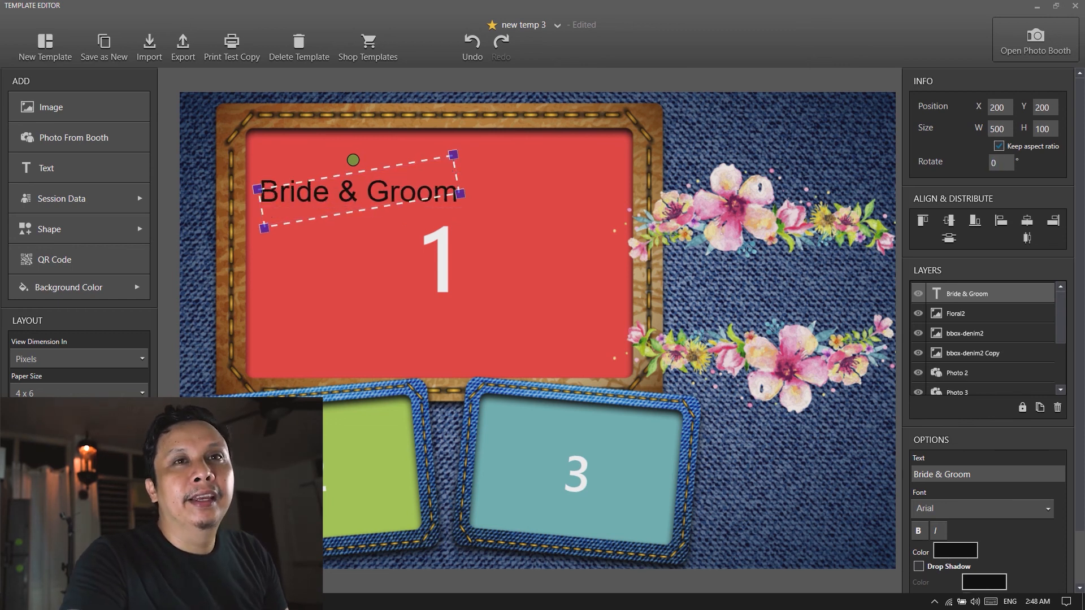
# - Place the "Bride & Groom" text between the two floral rows, enlarged to about 579 x 147 pixels, and save the template
pyautogui.scroll(-3, 986, 358)
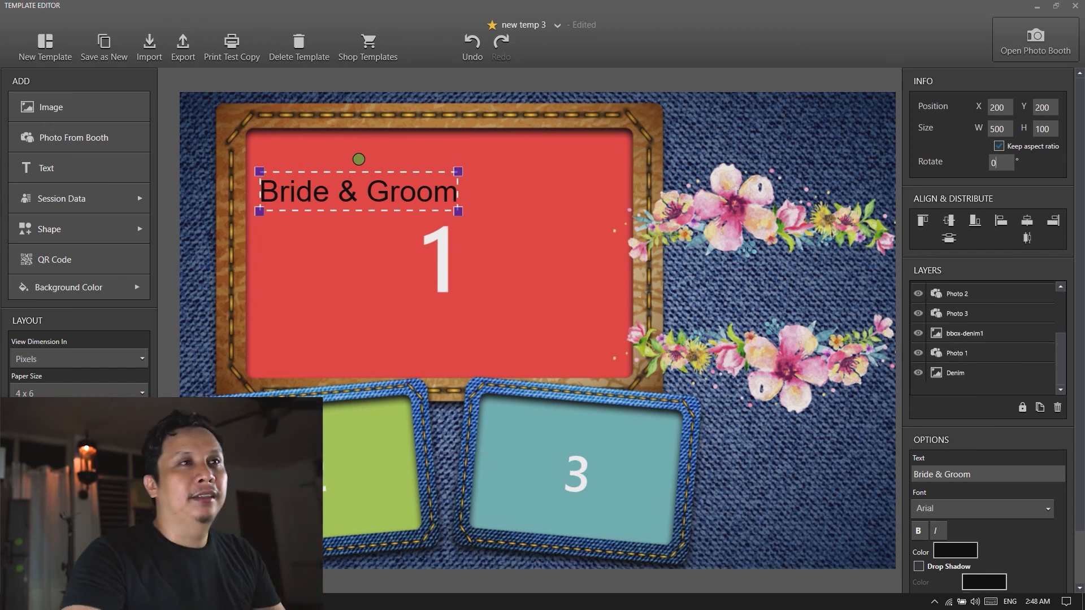
pyautogui.moveTo(358, 191); pyautogui.dragTo(755, 291)
pyautogui.moveTo(854, 272); pyautogui.dragTo(886, 252)
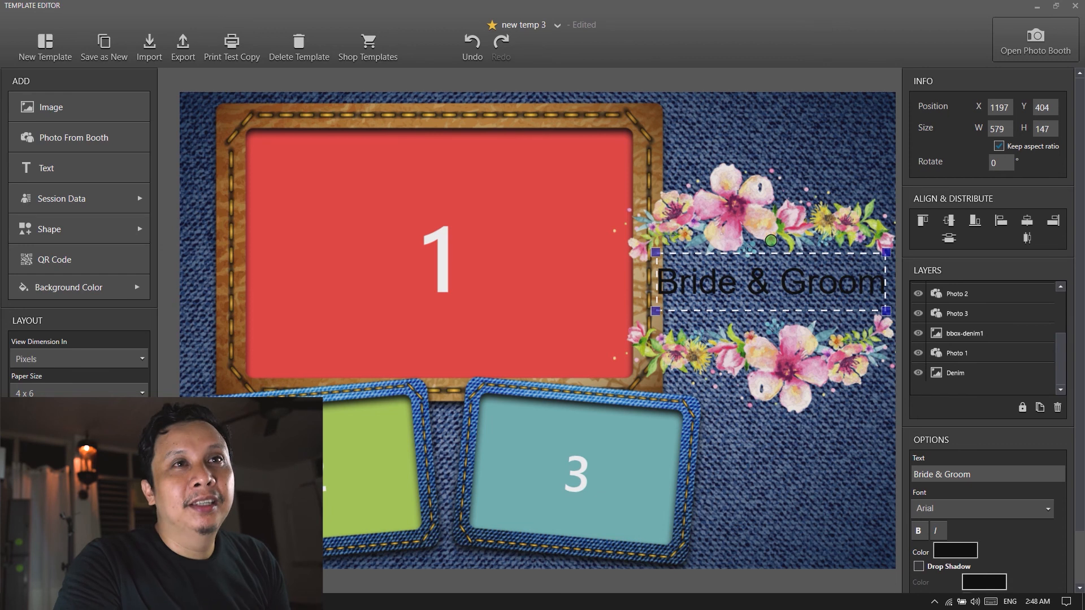
pyautogui.click(797, 458)
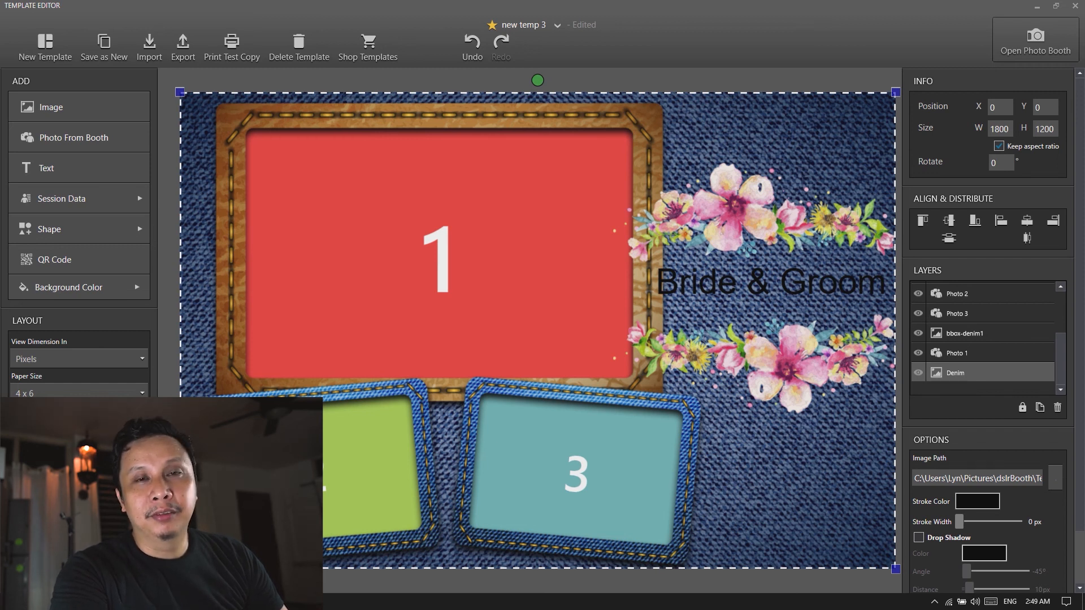
pyautogui.hotkey('ctrl', 's')
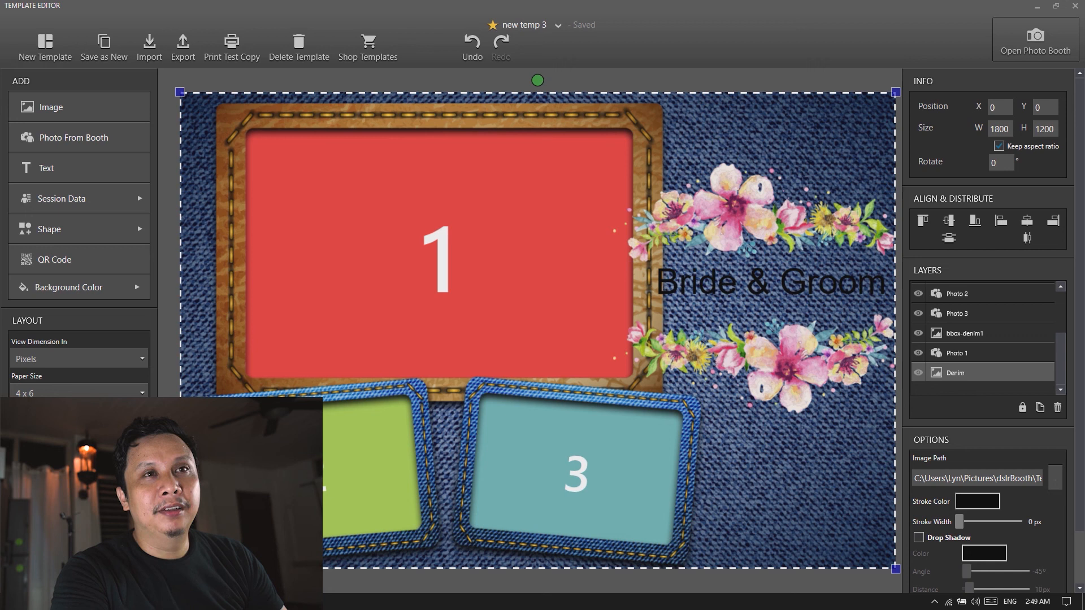
# - Center the "Bride & Groom" text between the floral rows and widen it to about 614 x 147 pixels at X 1153, Y 421
pyautogui.moveTo(659, 283); pyautogui.dragTo(647, 290)
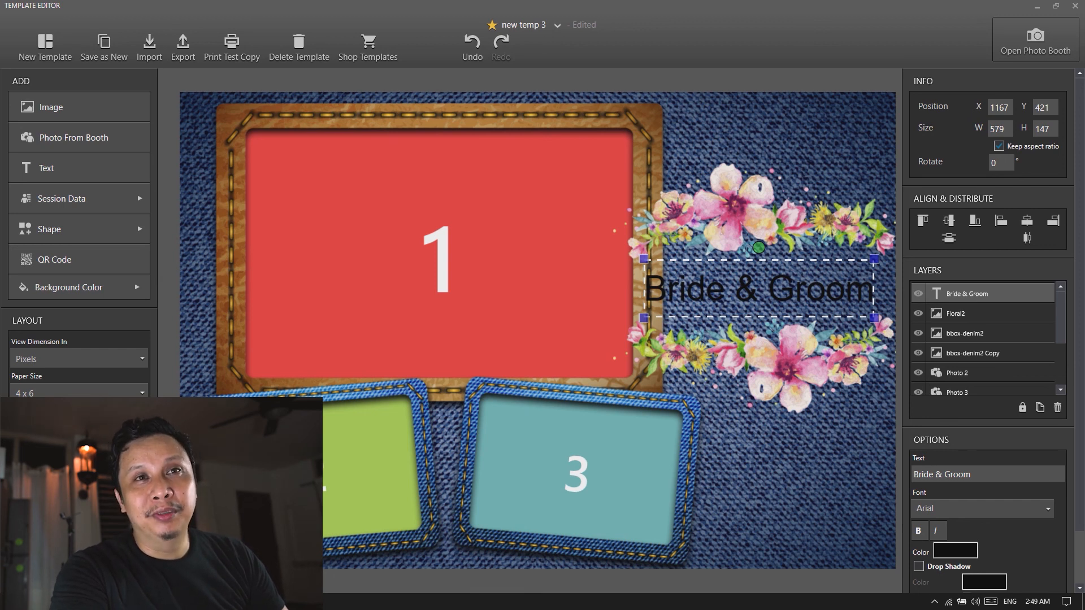
pyautogui.press('Right')
pyautogui.moveTo(875, 259); pyautogui.dragTo(883, 259)
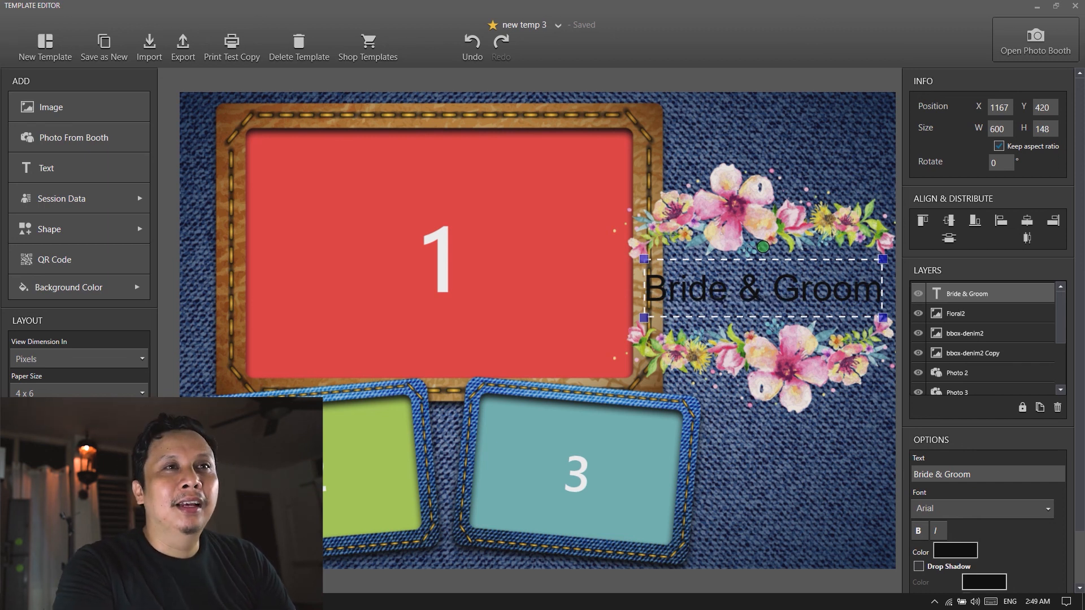
pyautogui.moveTo(645, 259); pyautogui.dragTo(638, 260)
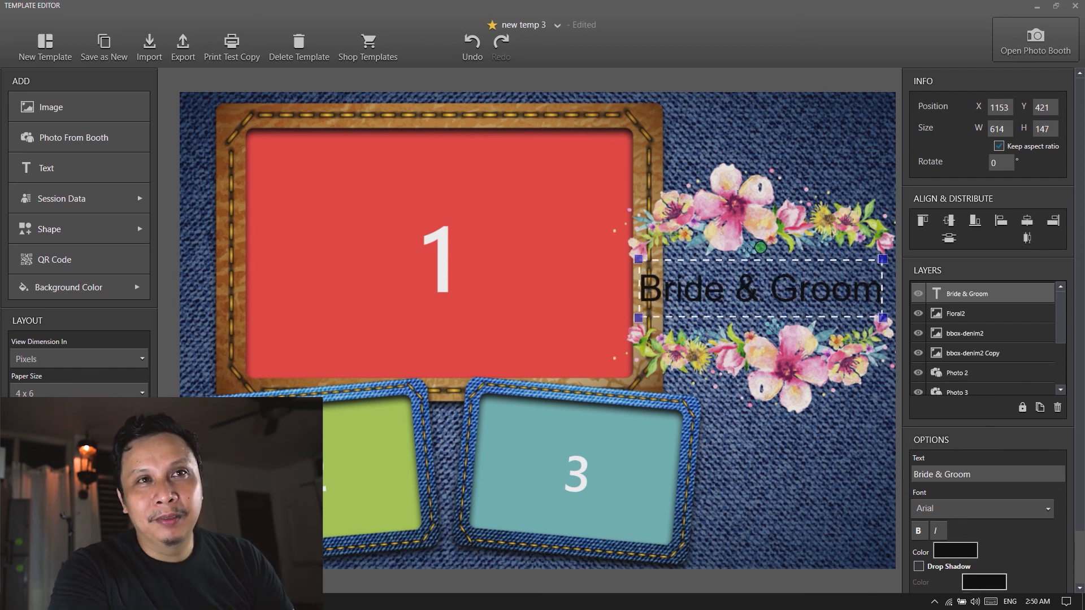